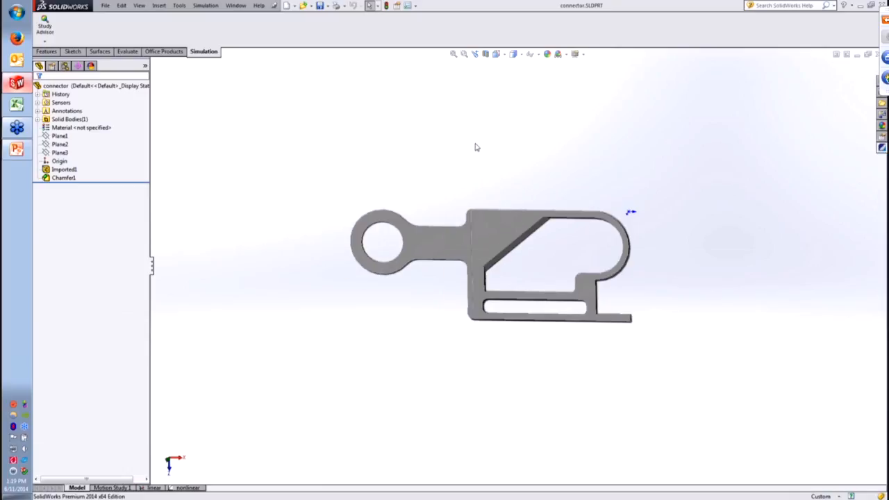
middle_drag(477, 152, 462, 207)
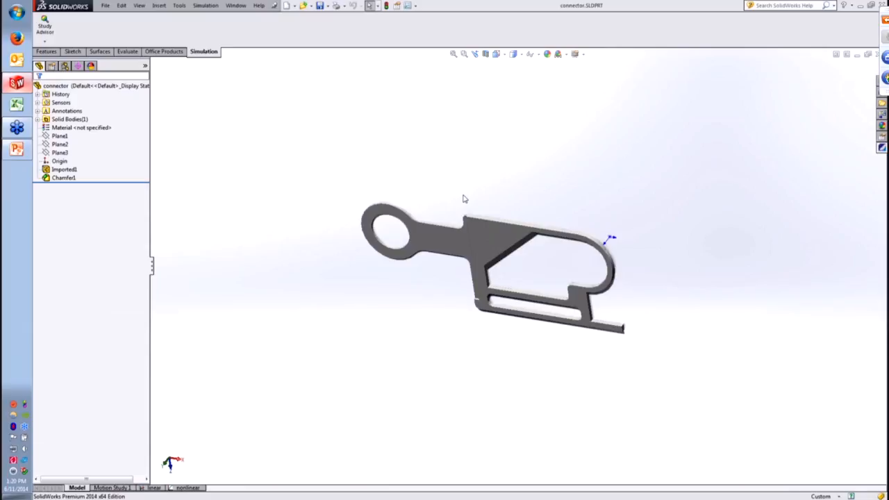
click(497, 54)
click(511, 89)
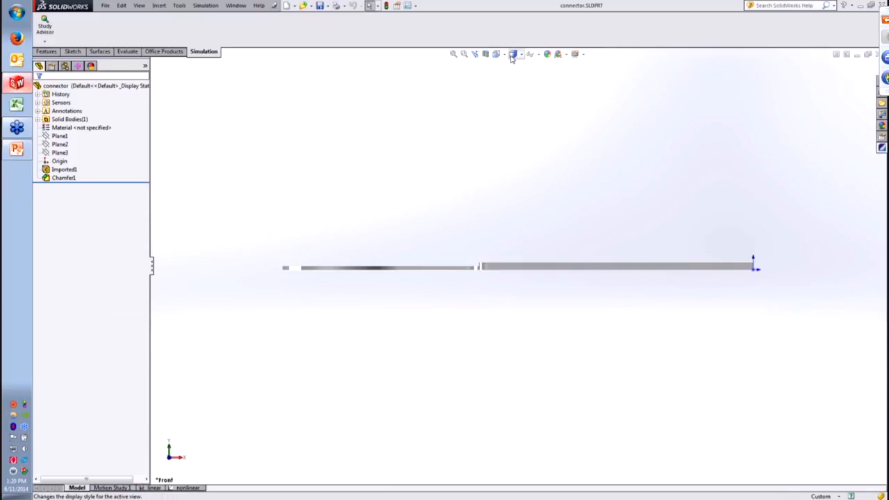
click(513, 56)
click(497, 54)
middle_drag(529, 163, 513, 94)
- Create a new static simulation study named Linear Static for the connector part
click(164, 51)
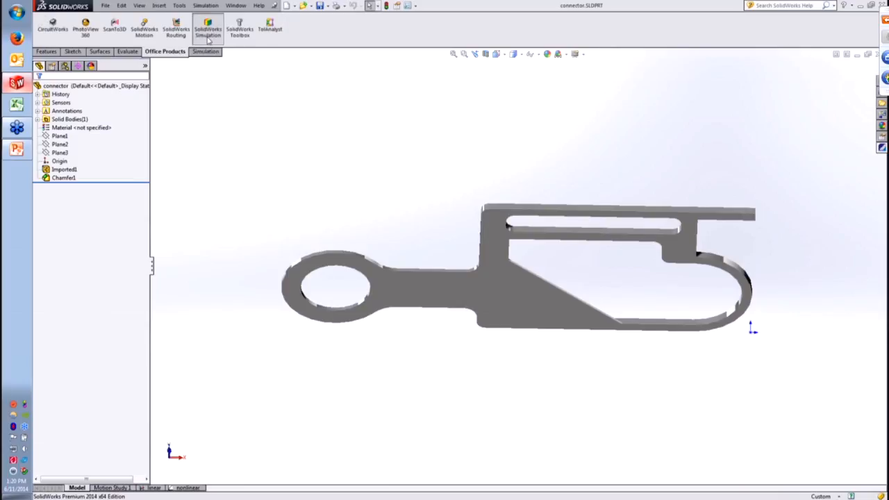
click(208, 31)
click(206, 52)
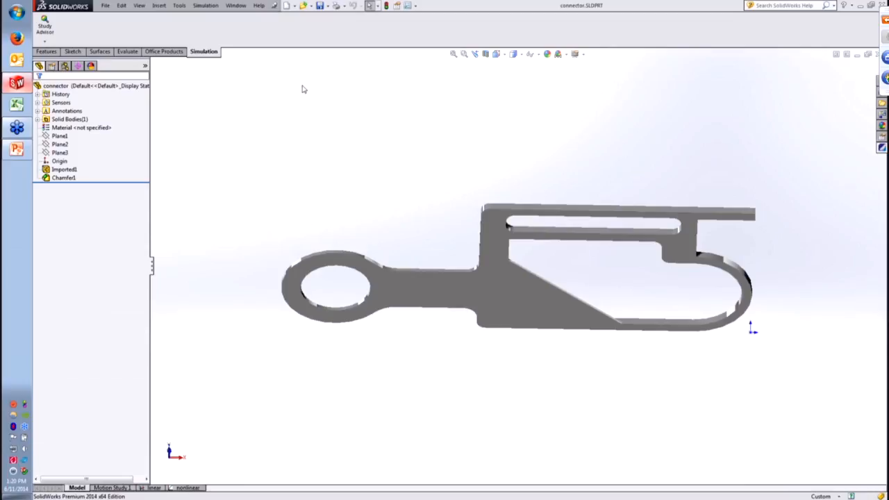
click(45, 41)
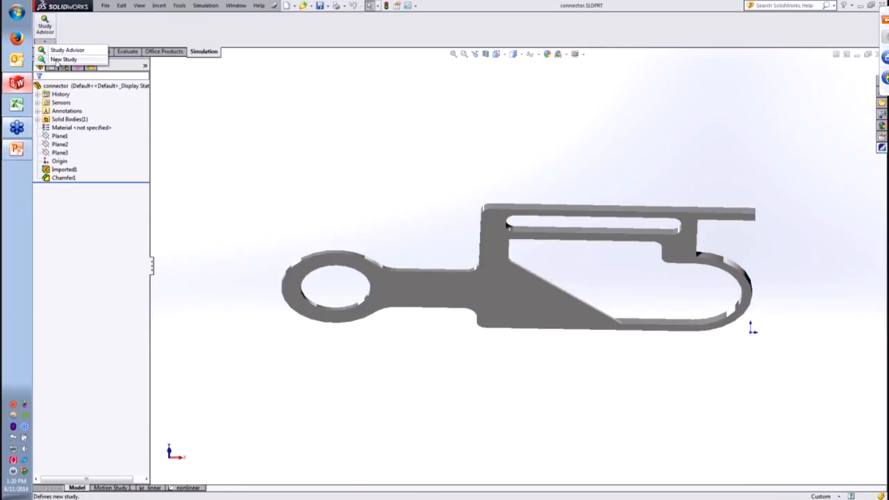
click(61, 60)
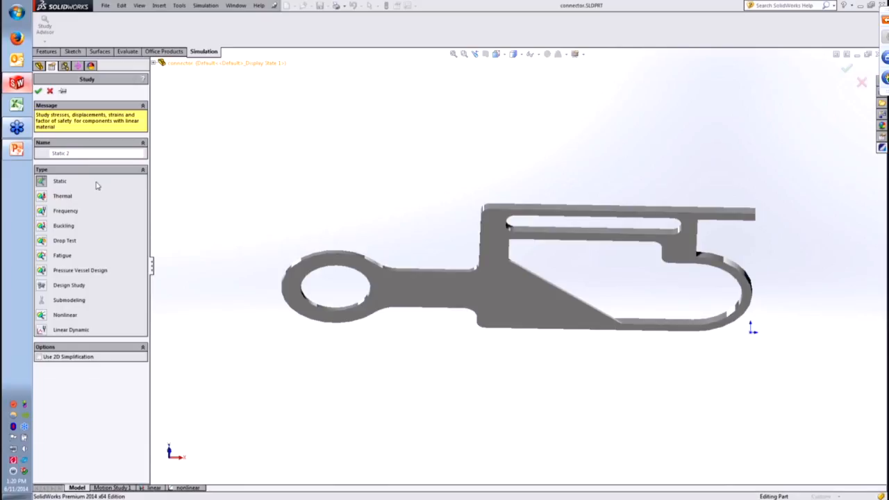
click(17, 149)
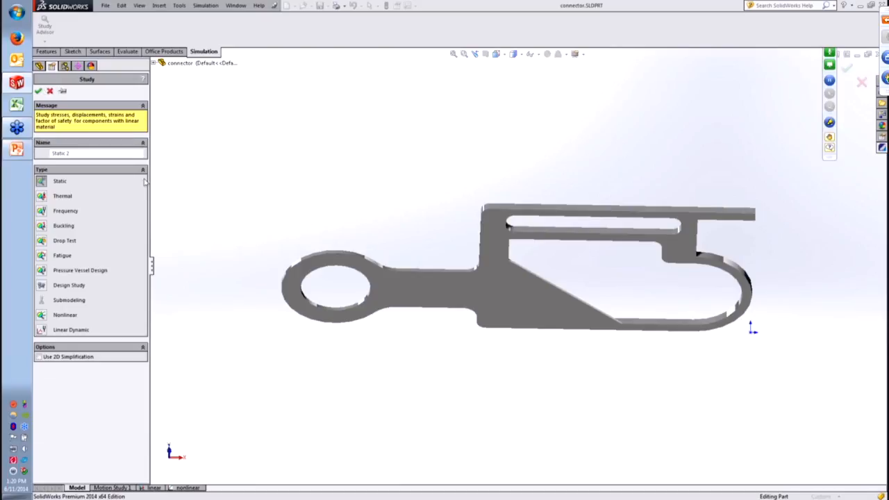
key(BackSpace)
key(BackSpace)
key(BackSpace)
key(BackSpace)
key(BackSpace)
key(BackSpace)
key(BackSpace)
key(BackSpace)
text(Linear Static)
click(39, 90)
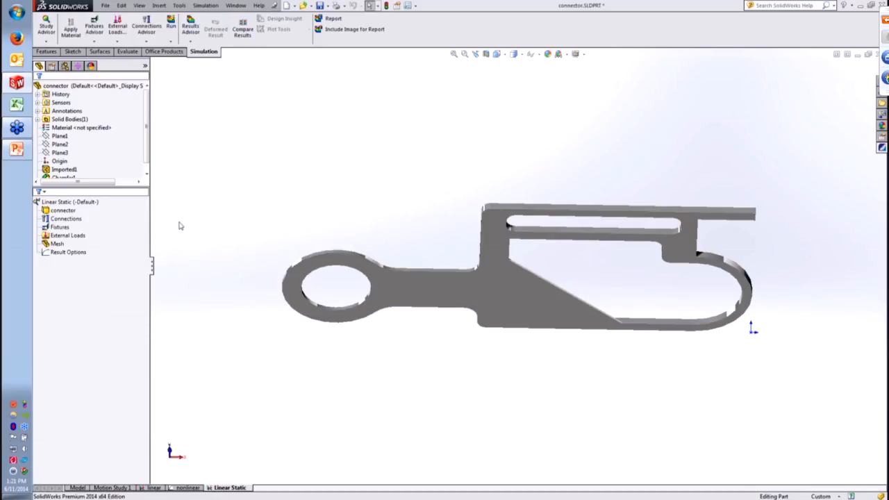
- Apply the custom material 6061 Alloy - User Defined from the connector category to the study's connector body
click(62, 210)
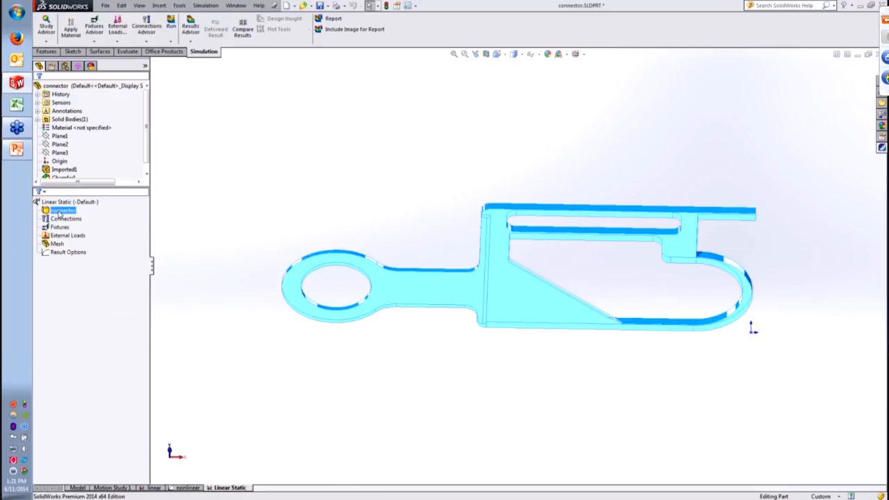
right_click(60, 213)
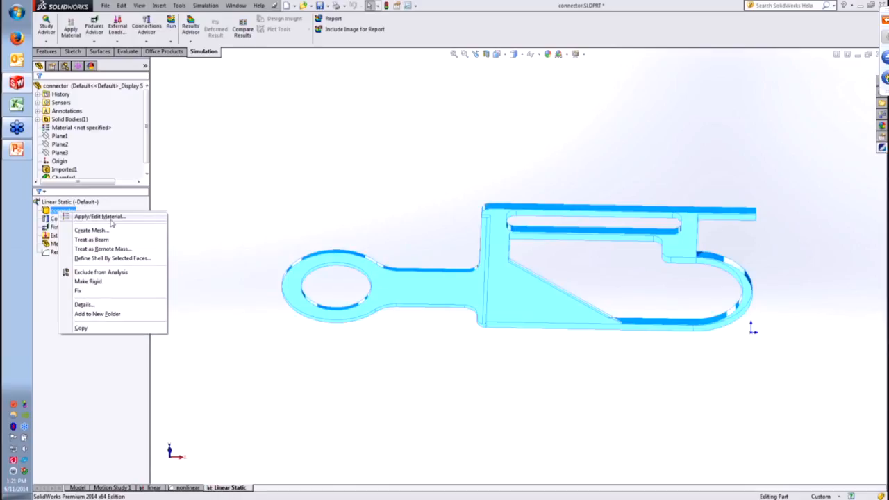
click(100, 218)
drag(140, 10, 189, 37)
click(102, 61)
click(106, 80)
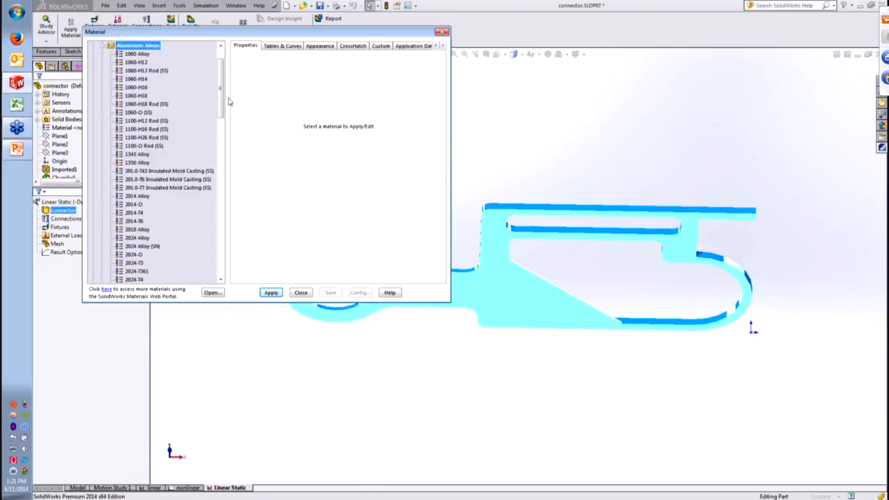
drag(221, 101, 222, 243)
click(97, 272)
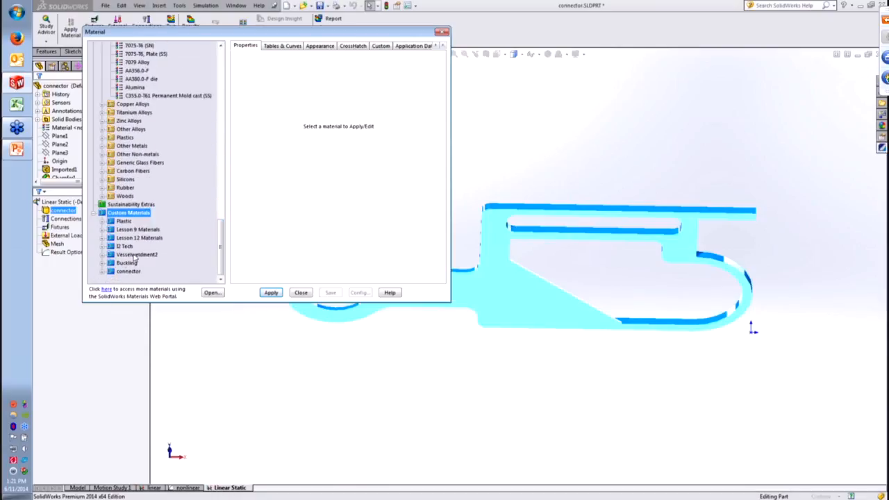
click(109, 272)
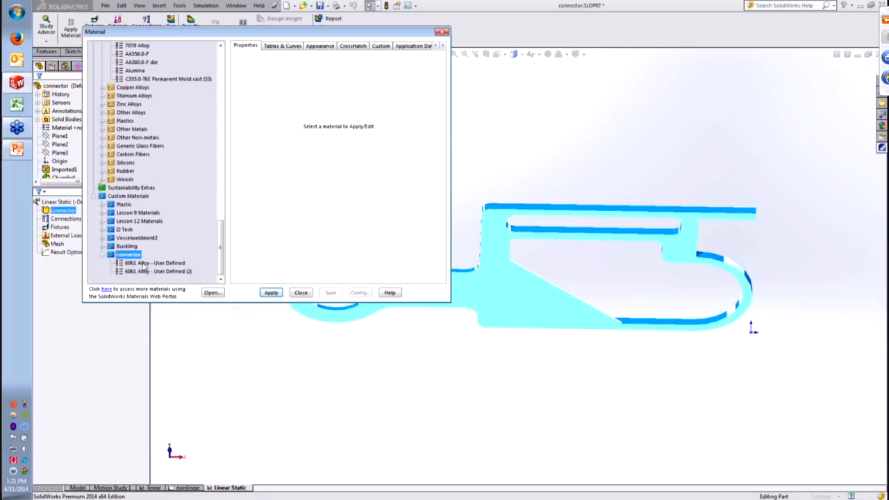
click(139, 265)
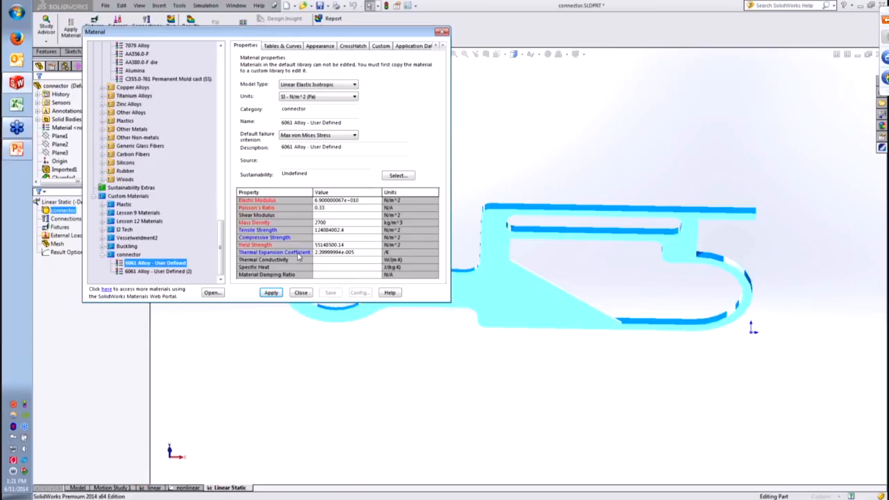
click(272, 293)
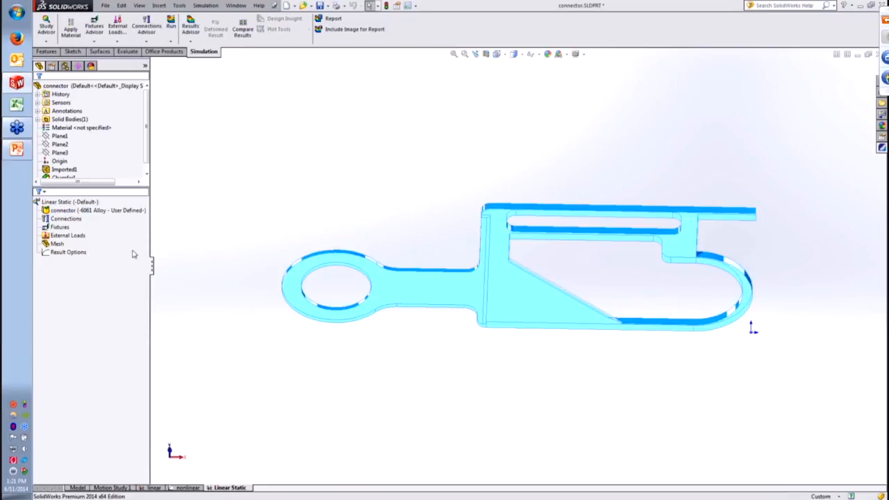
- Add a fixed geometry fixture to the inner cylindrical face of the connector's ring
right_click(61, 228)
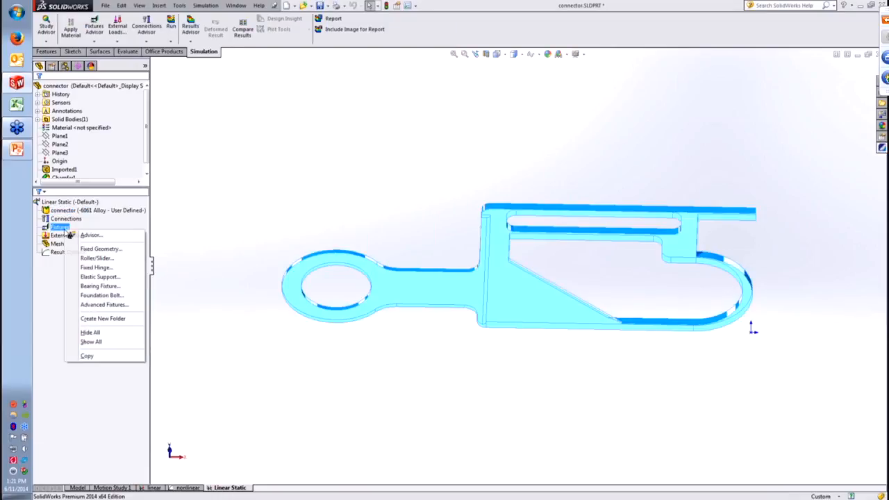
click(258, 240)
middle_drag(288, 248, 257, 211)
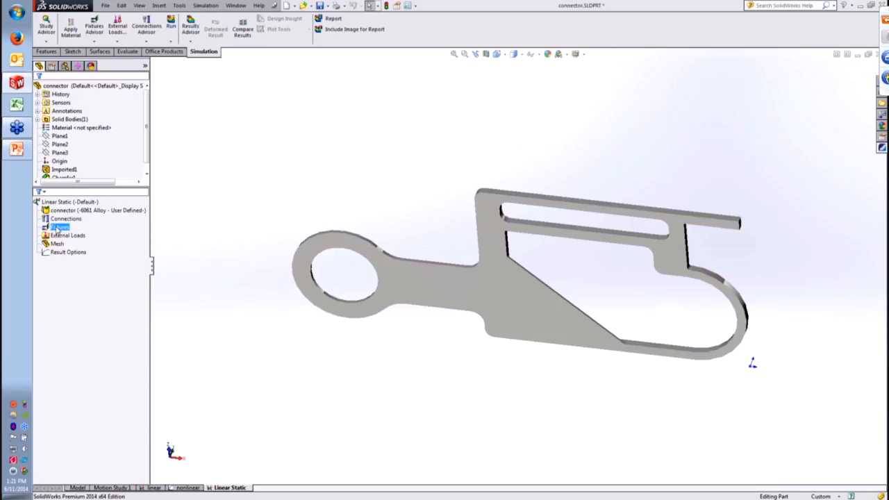
right_click(57, 230)
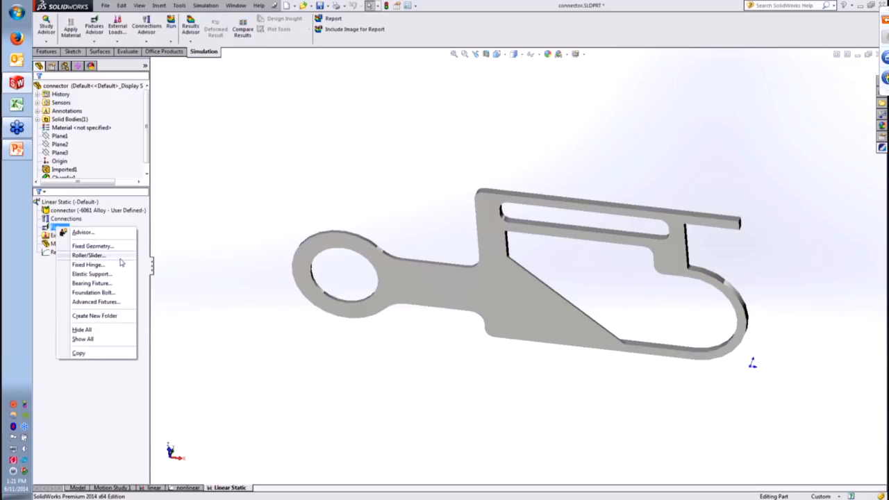
click(96, 247)
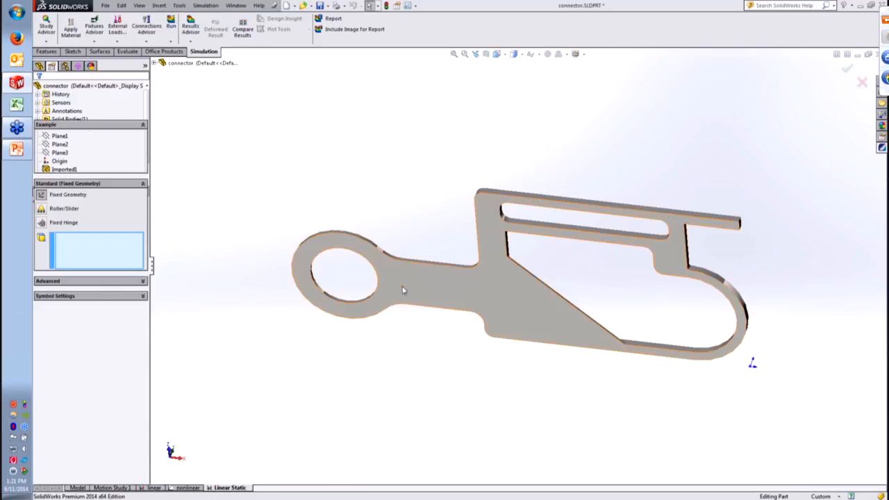
scroll(381, 269, down, 5)
click(381, 269)
scroll(648, 294, up, 5)
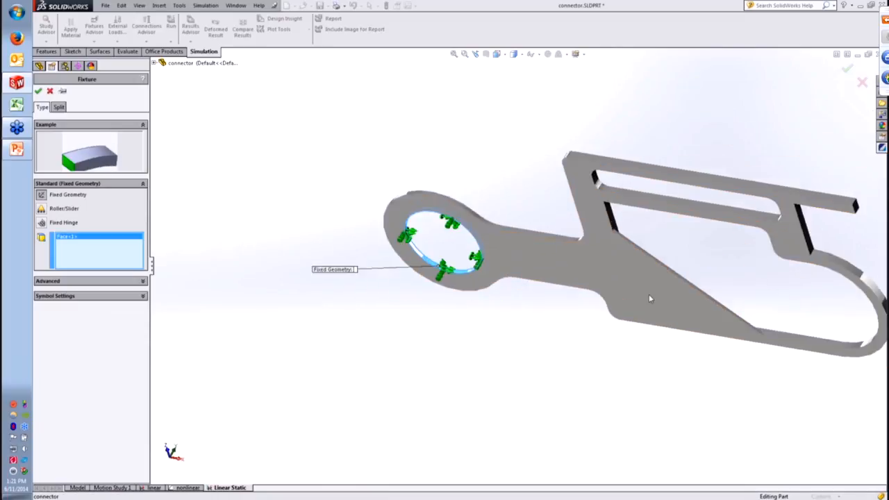
click(38, 91)
- Apply a 5 N normal force in SI units to the inner-side face of the short protruding tab at the connector's free end
right_click(70, 245)
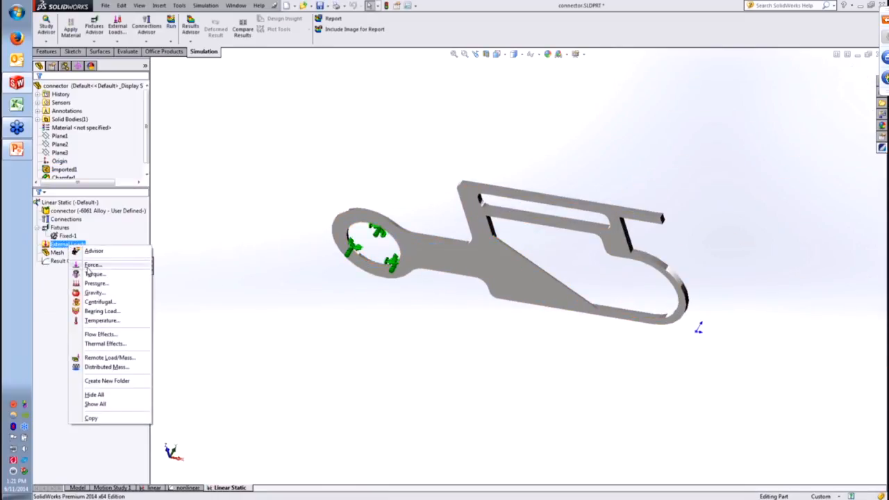
click(91, 264)
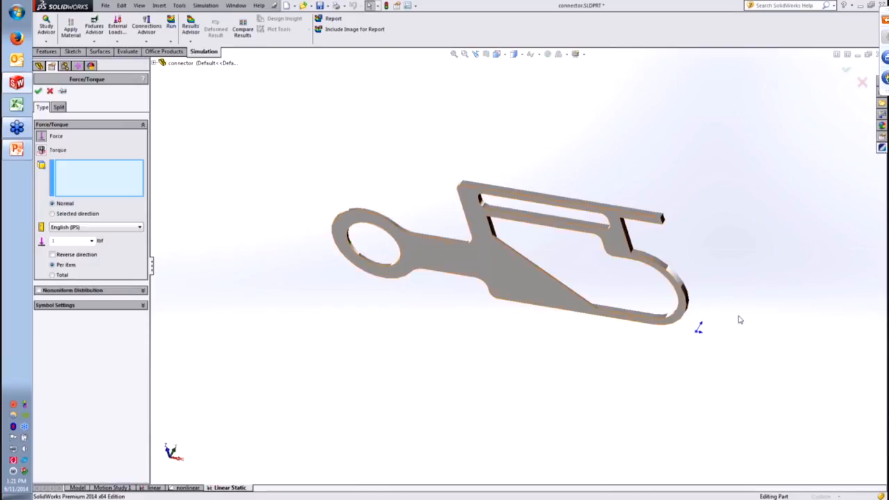
scroll(698, 326, up, 5)
middle_drag(552, 225, 537, 351)
scroll(532, 296, up, 4)
scroll(537, 351, up, 4)
click(525, 343)
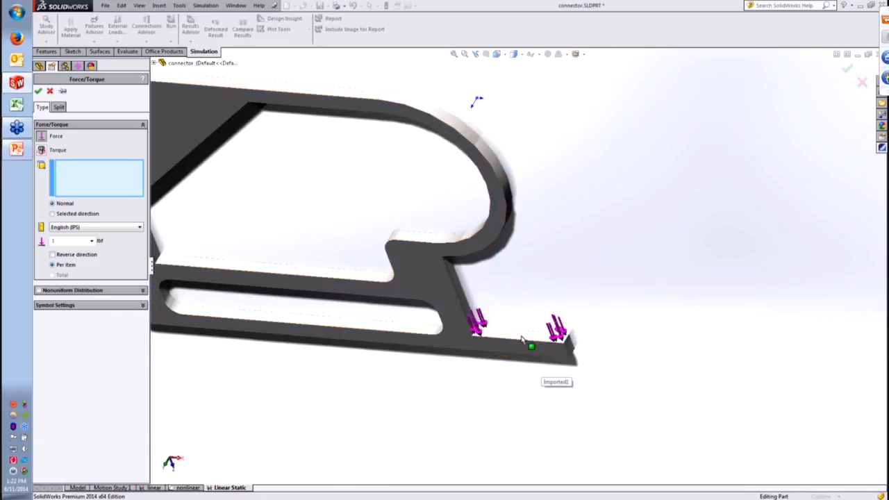
click(78, 227)
click(79, 236)
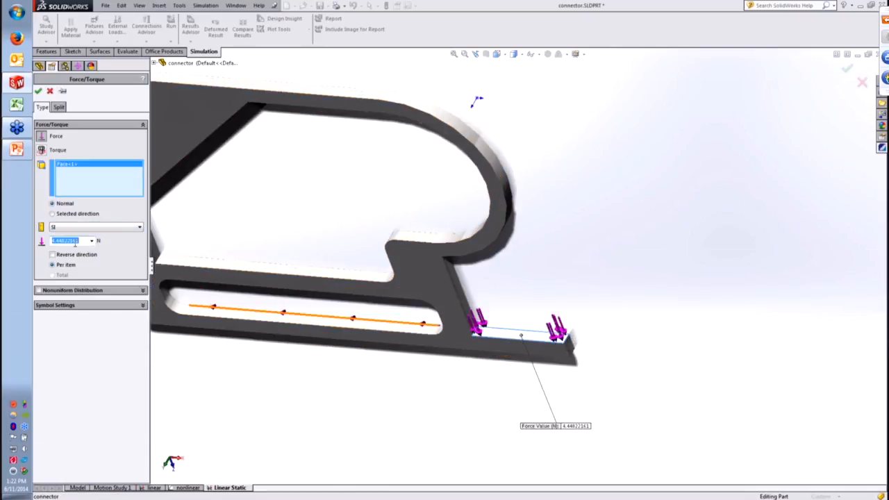
text(5)
click(38, 91)
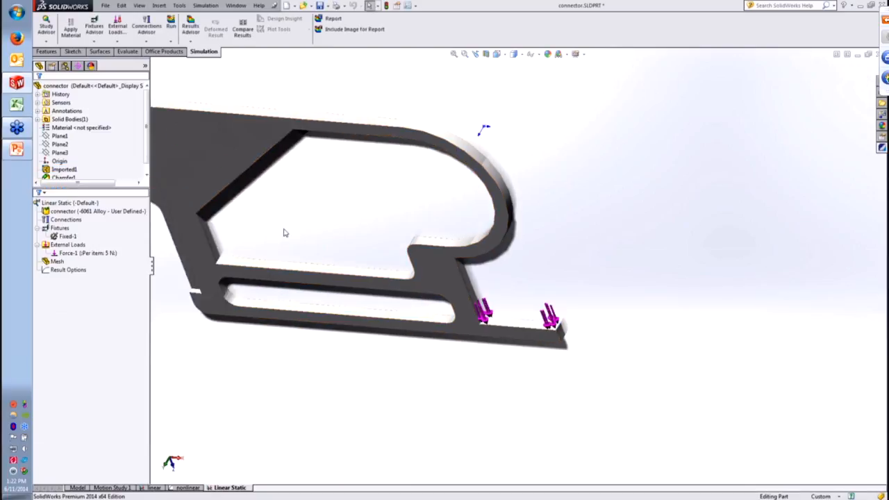
- Mesh the connector with a curvature based mesh, setting the minimum number of elements in a circle to 12
scroll(284, 233, up, 4)
middle_drag(284, 234, 311, 268)
scroll(424, 241, down, 1)
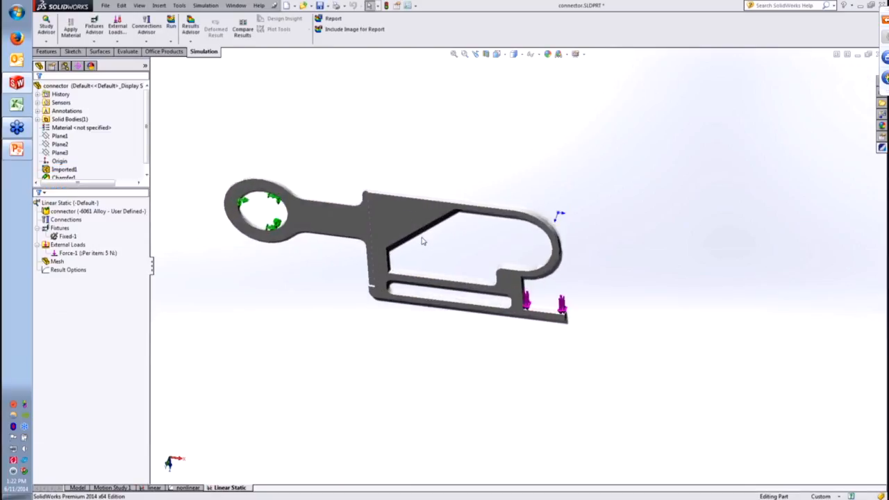
right_click(56, 262)
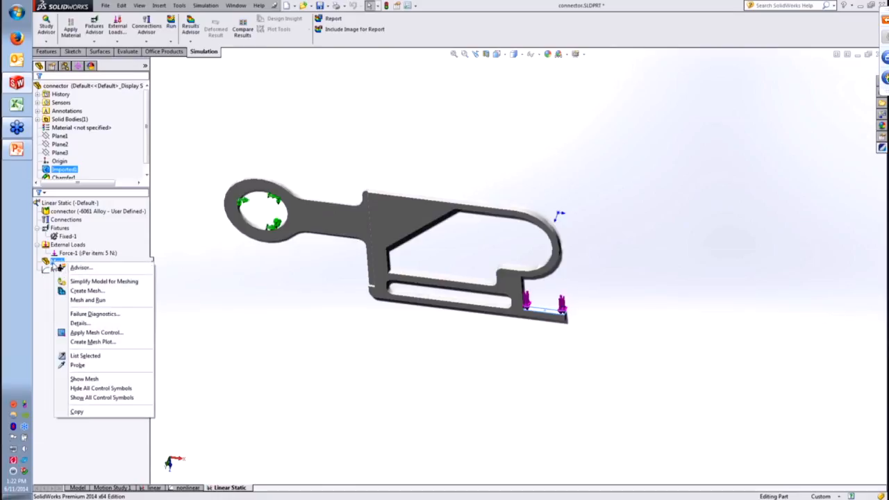
click(87, 290)
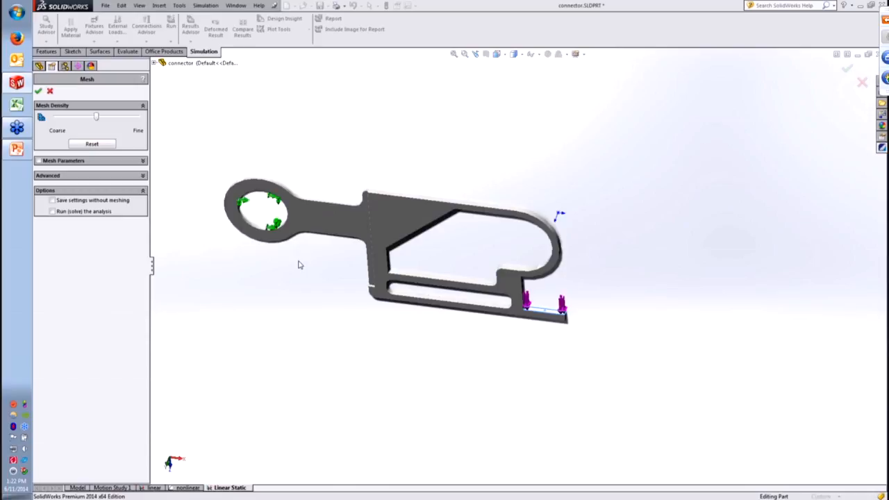
click(129, 162)
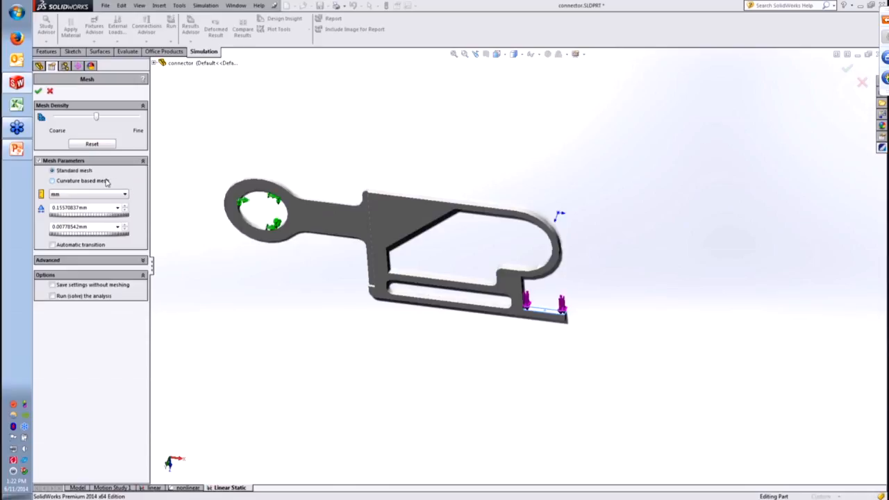
click(105, 181)
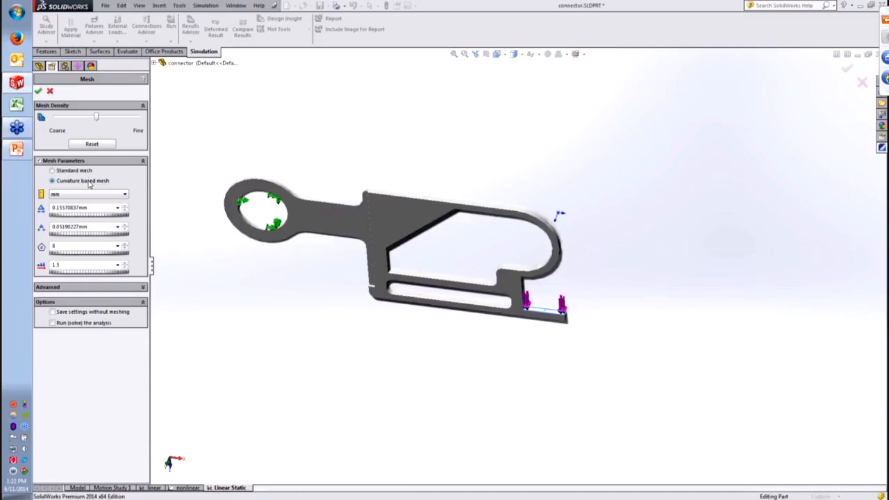
click(77, 246)
text(12)
click(81, 287)
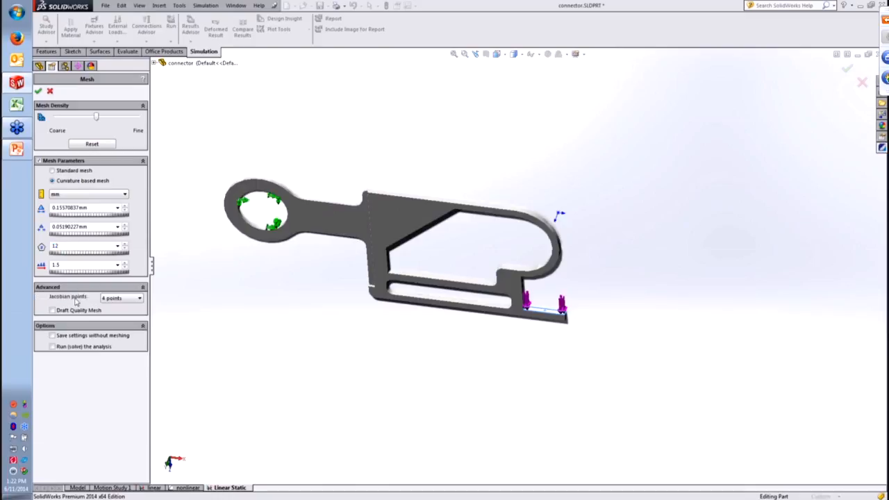
click(38, 91)
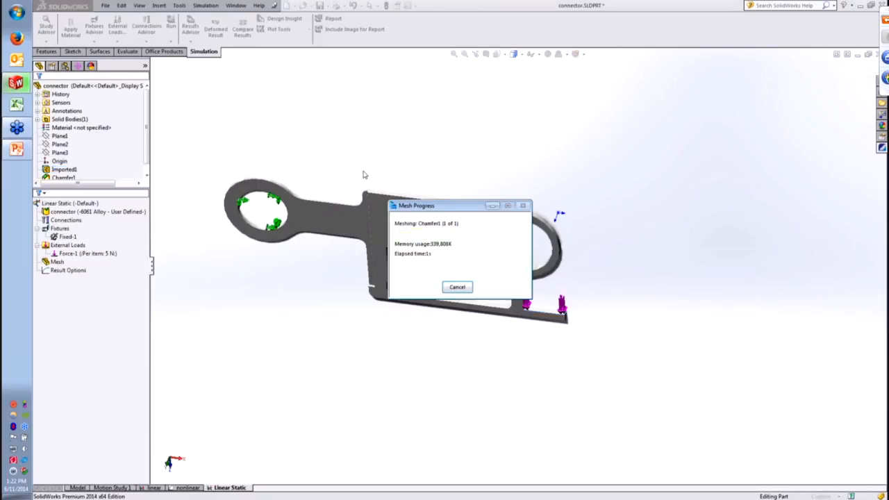
mouse_move(373, 213)
middle_down()
mouse_move(470, 195)
mouse_move(410, 191)
mouse_move(422, 188)
mouse_move(378, 229)
middle_up()
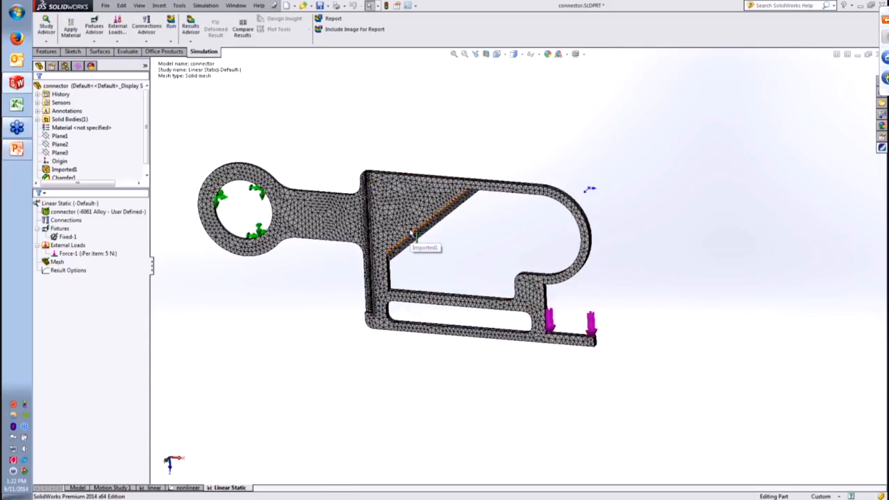
- Switch to the existing study named linear and run its analysis
click(155, 488)
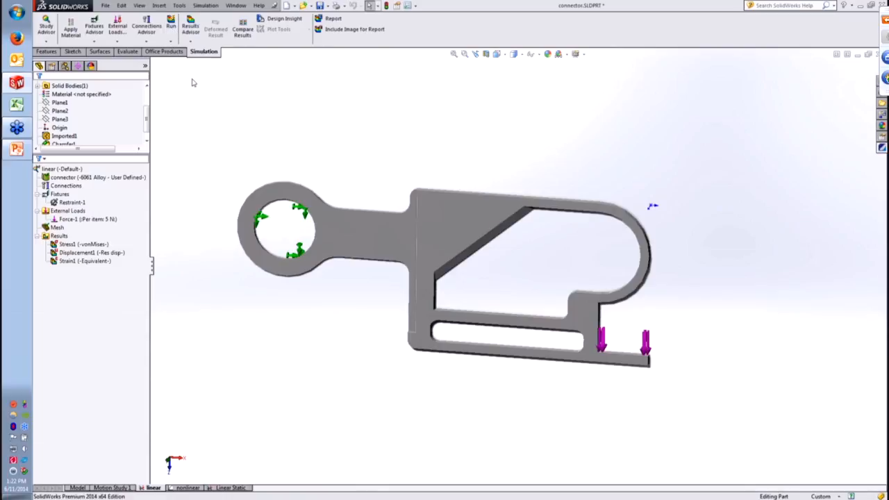
click(172, 26)
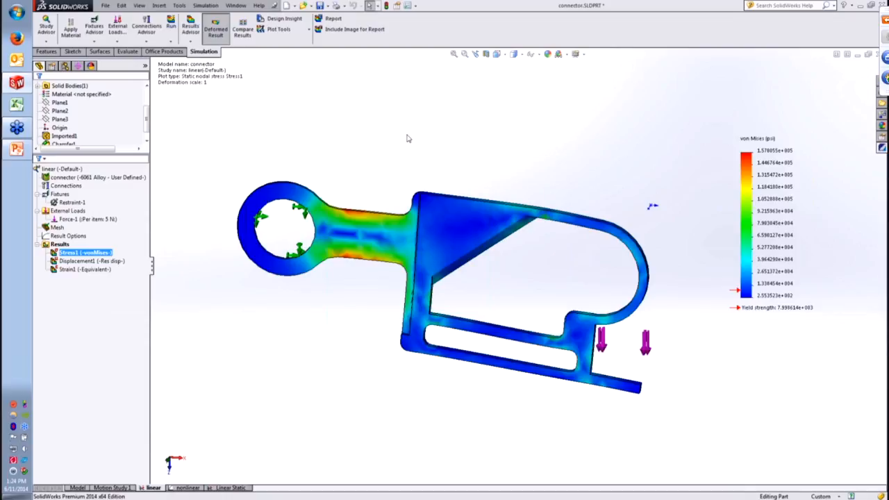
- Preview the linear study's stress plot with a separate colour for values above the yield limit, and discard the chart option change
double_click(765, 203)
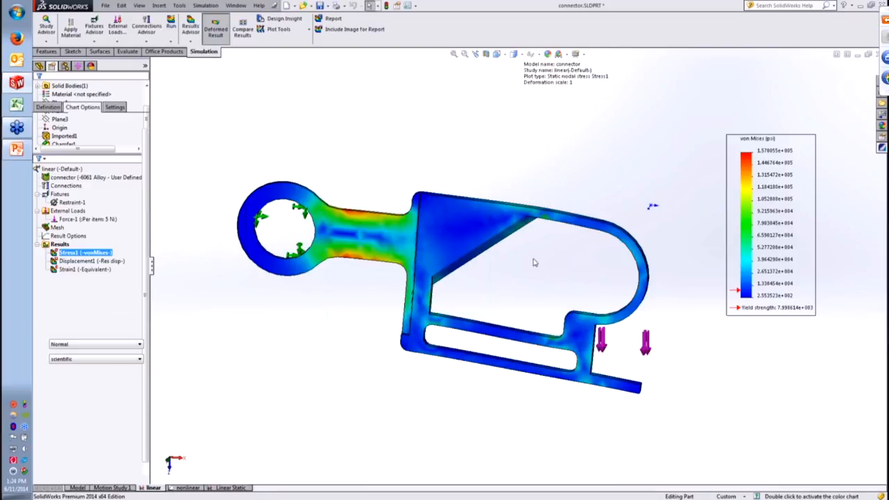
click(81, 409)
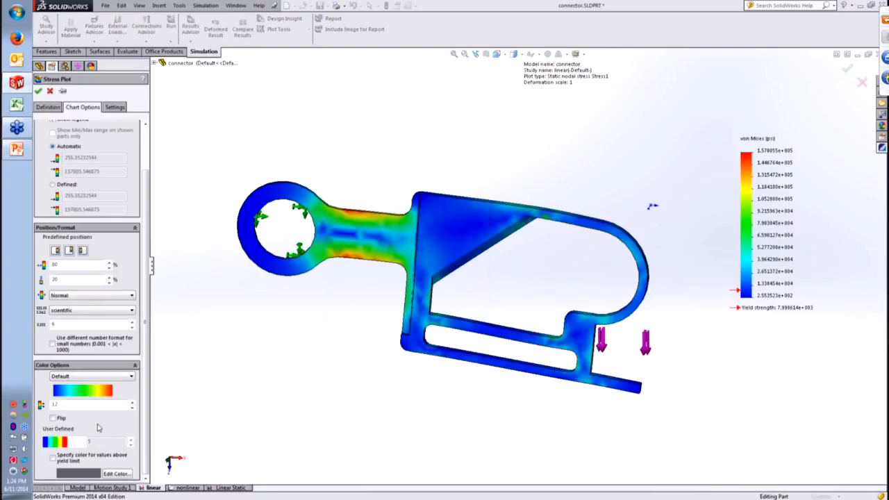
click(73, 458)
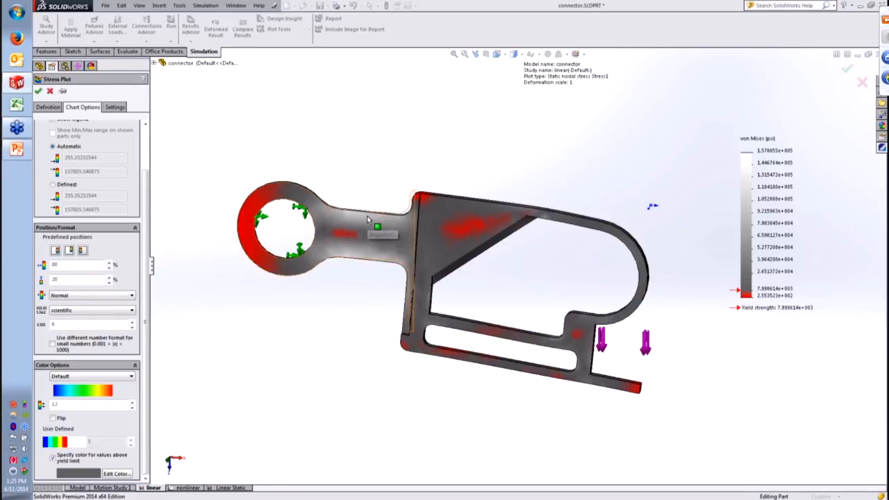
click(50, 91)
click(111, 220)
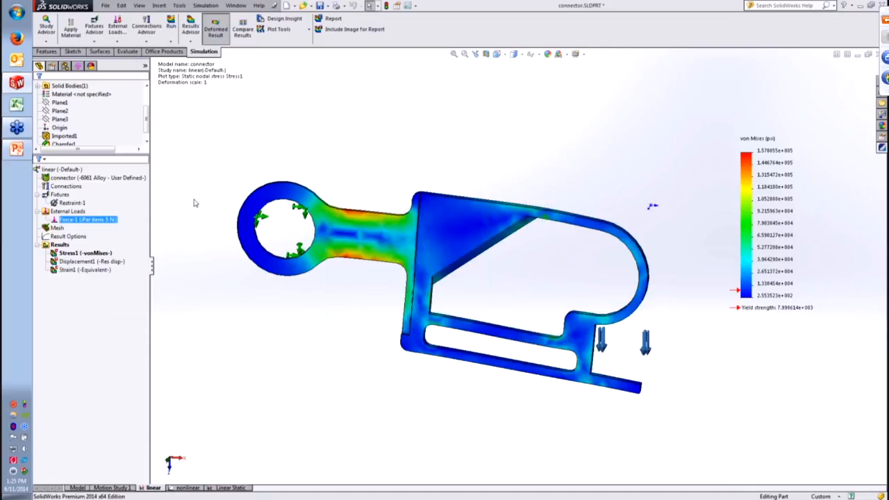
- Show the linear study's displacement plot and play its deformation animation, closing the animation after viewing the whole part
double_click(105, 260)
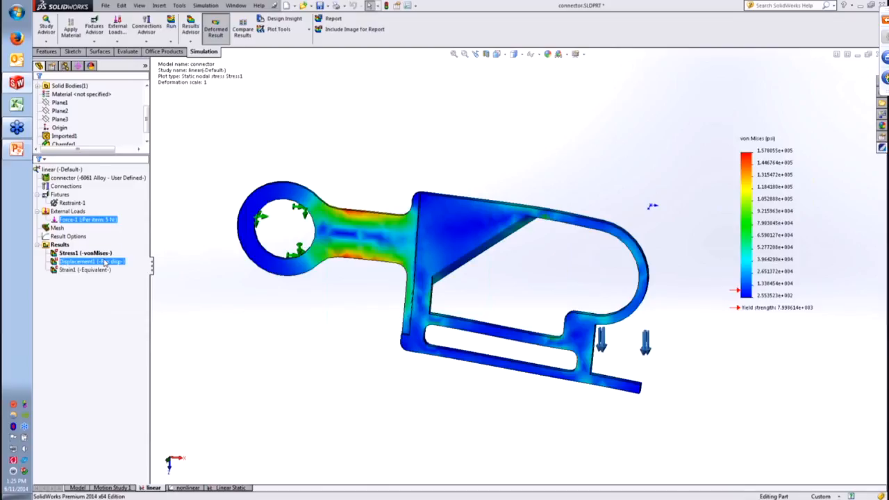
right_click(105, 260)
click(135, 289)
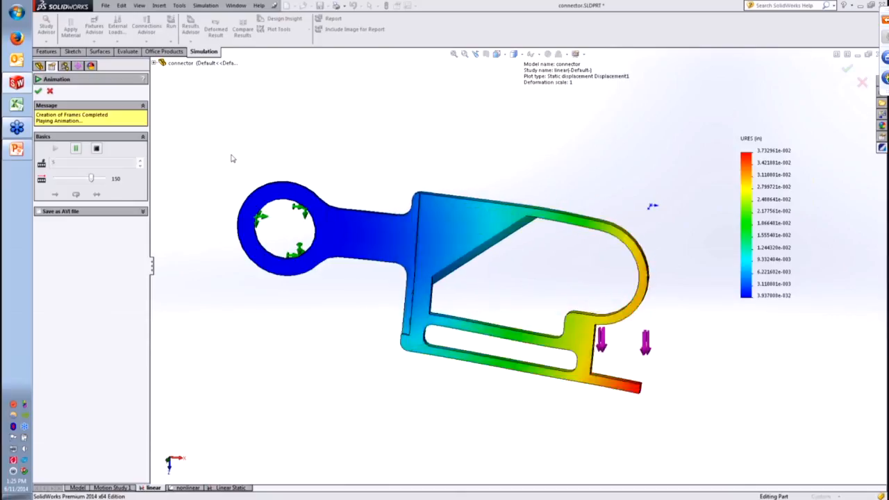
scroll(573, 97, up, 4)
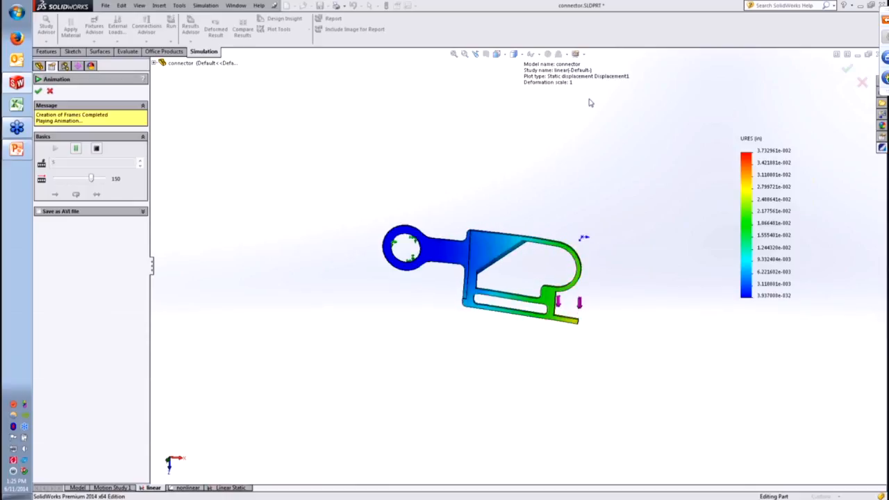
click(49, 91)
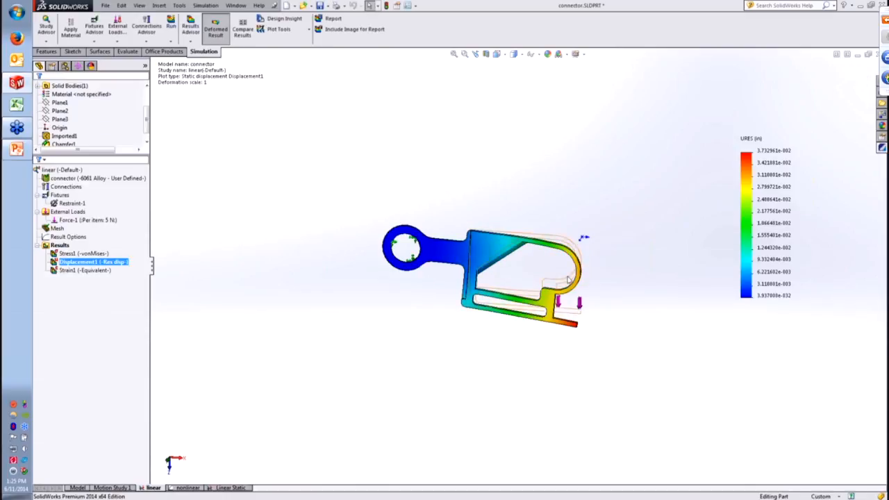
- Switch to the nonlinear study and try to copy the 5 N force into it from the linear study
click(187, 489)
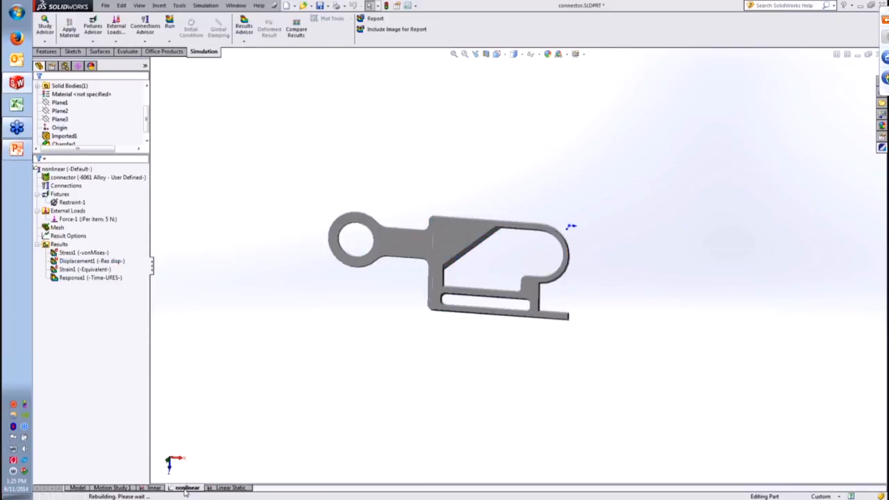
scroll(495, 215, down, 1)
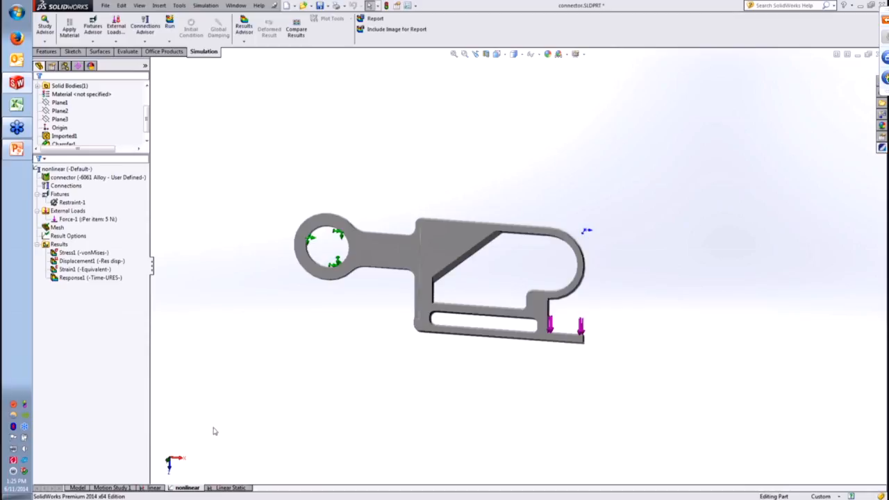
click(153, 488)
drag(87, 219, 189, 487)
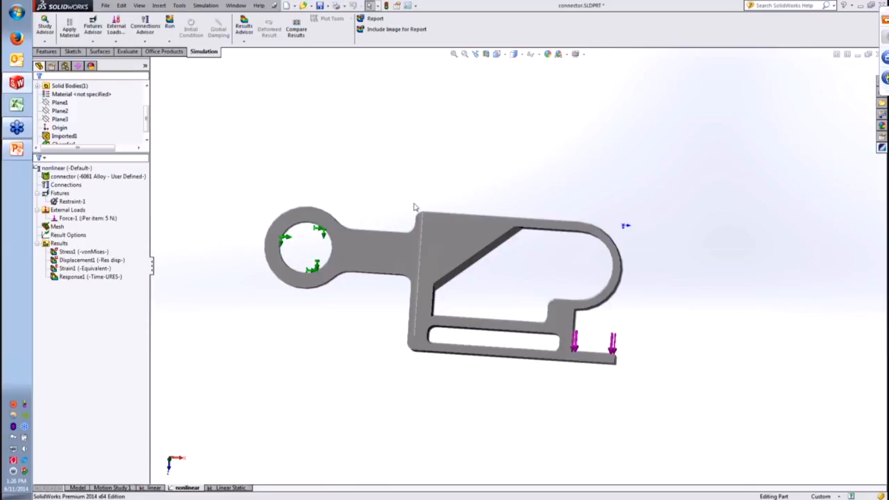
- Review the user-defined time curve in the definition of the nonlinear study's 5 N force
right_click(90, 218)
click(118, 251)
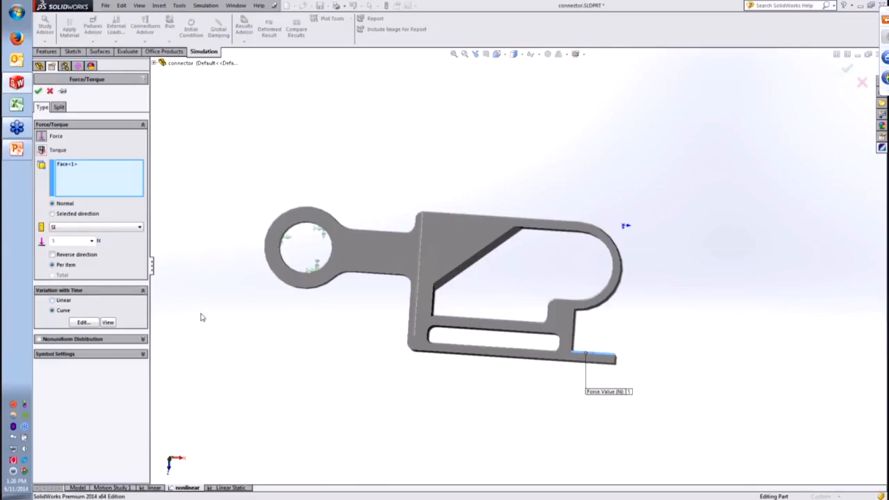
click(96, 323)
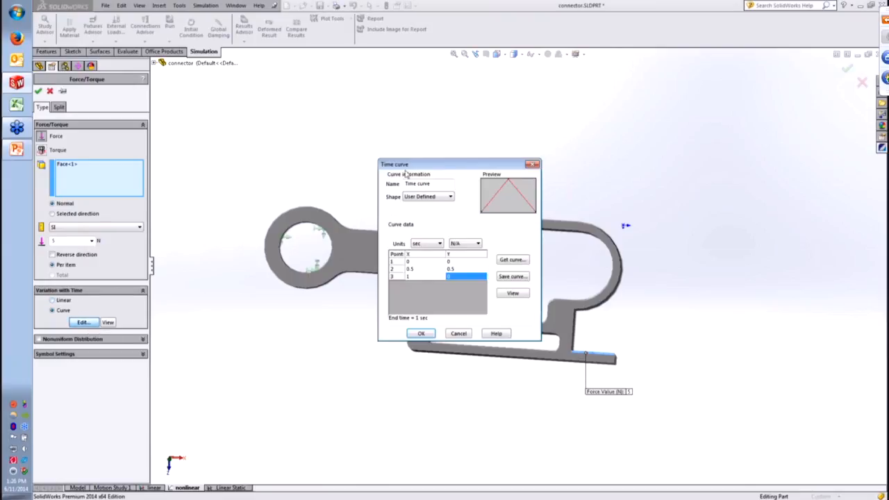
drag(439, 168, 229, 291)
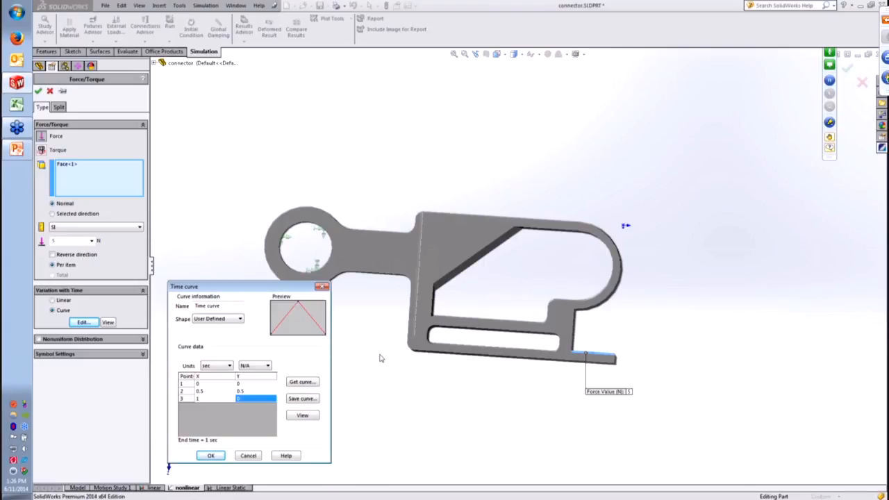
click(321, 286)
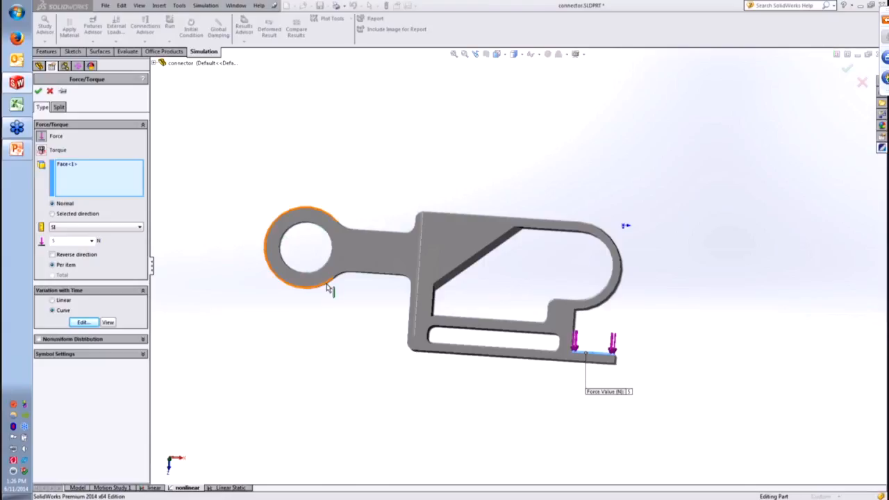
click(38, 91)
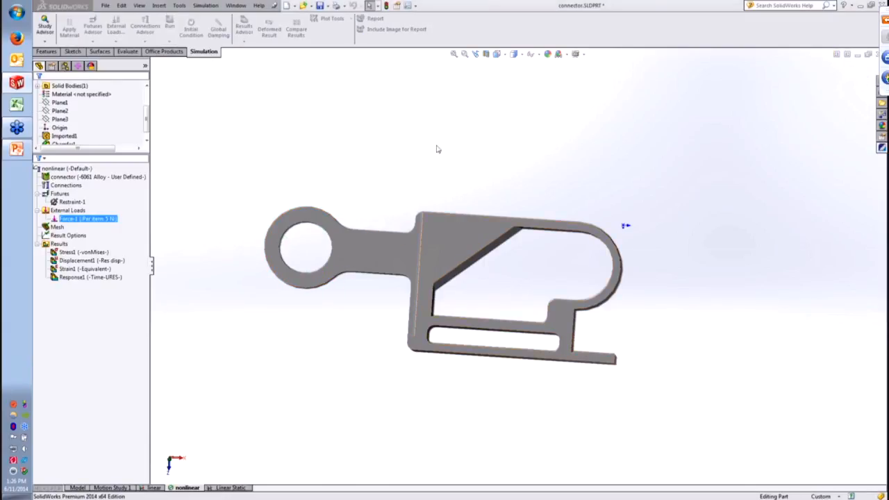
- Check the nonlinear study's solver progress and cancel the solver while it is still running
click(340, 135)
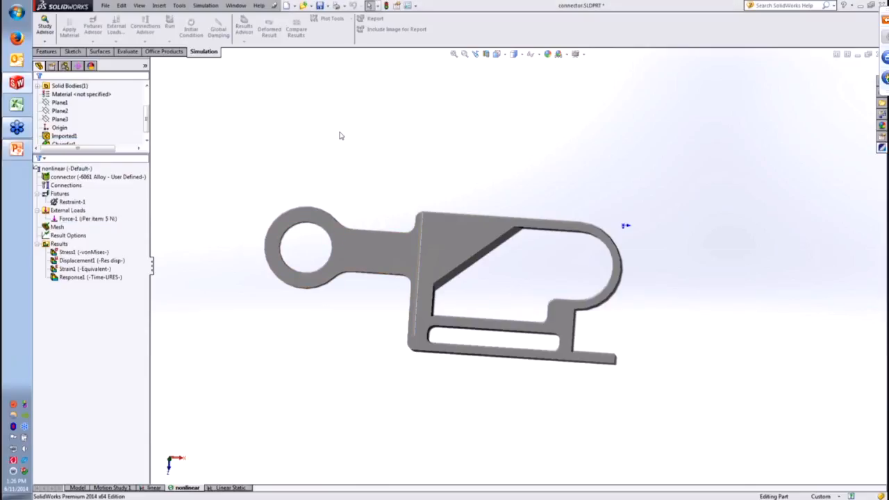
mouse_move(185, 490)
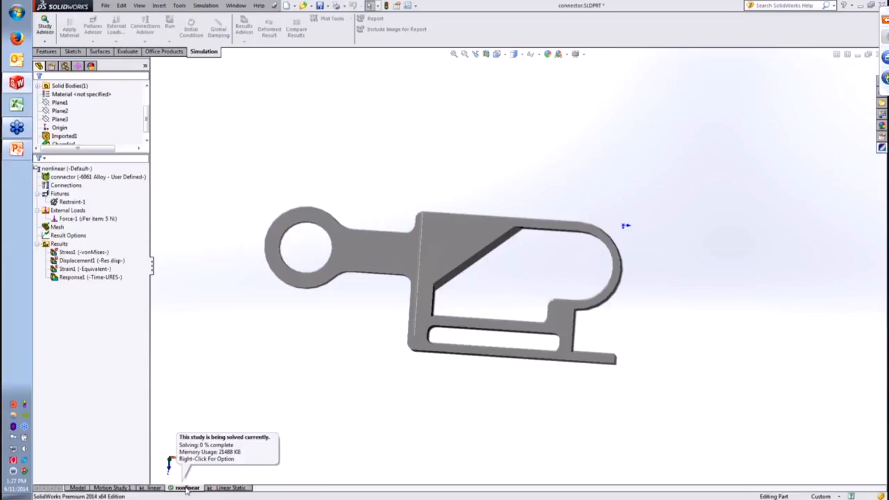
right_click(185, 490)
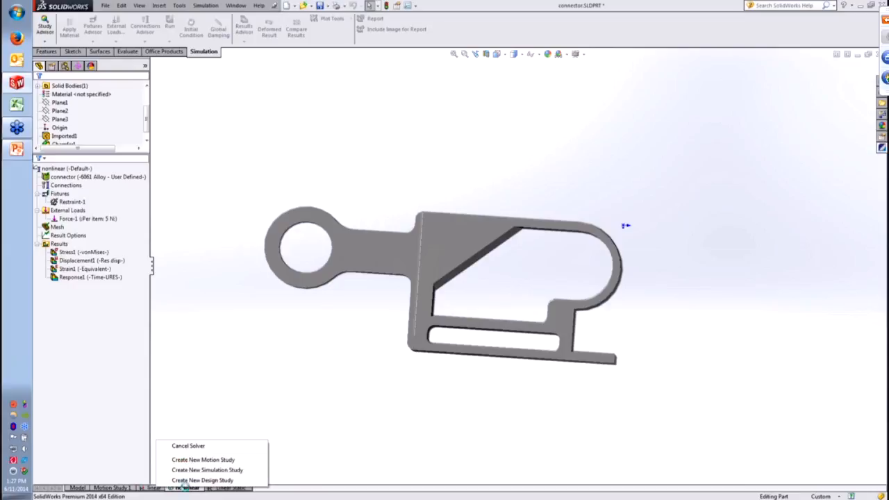
click(246, 358)
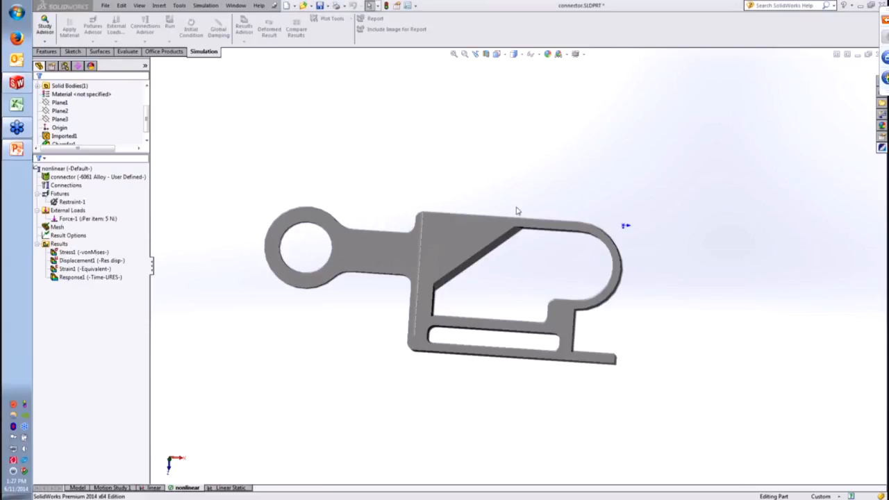
mouse_move(178, 490)
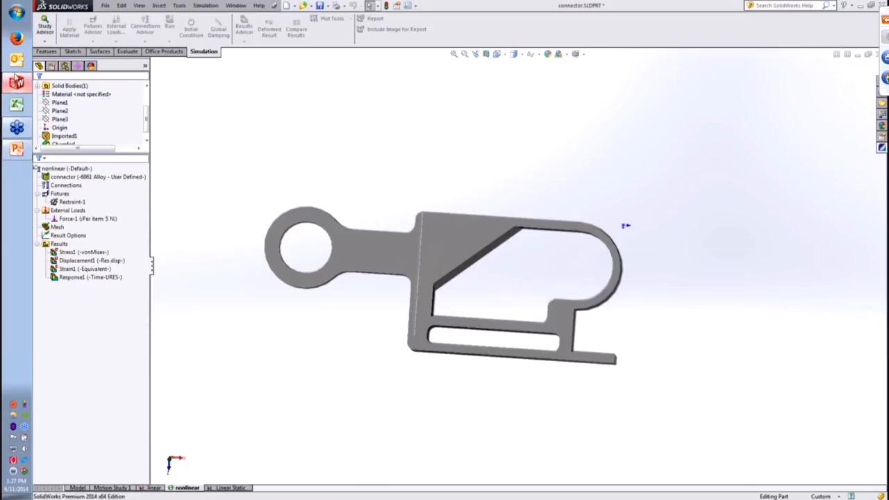
click(22, 85)
right_click(300, 367)
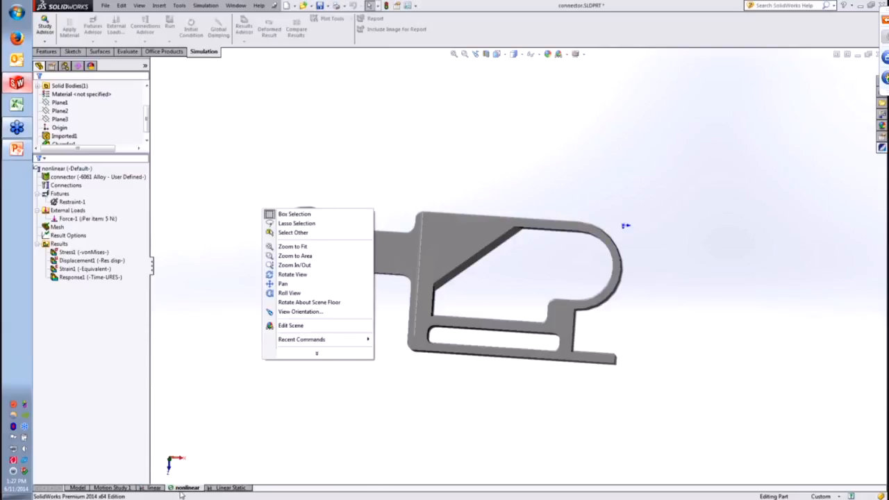
right_click(180, 491)
click(183, 449)
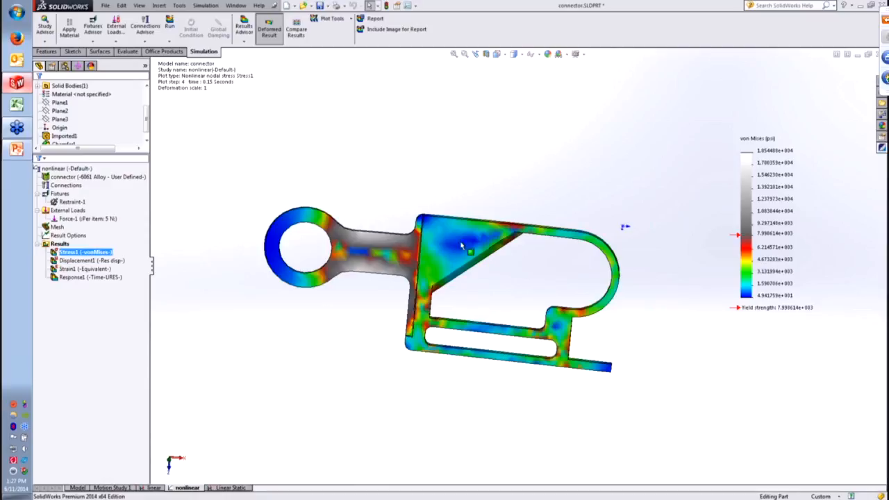
- Switch back to the linear study and show its von Mises stress plot
scroll(514, 267, down, 2)
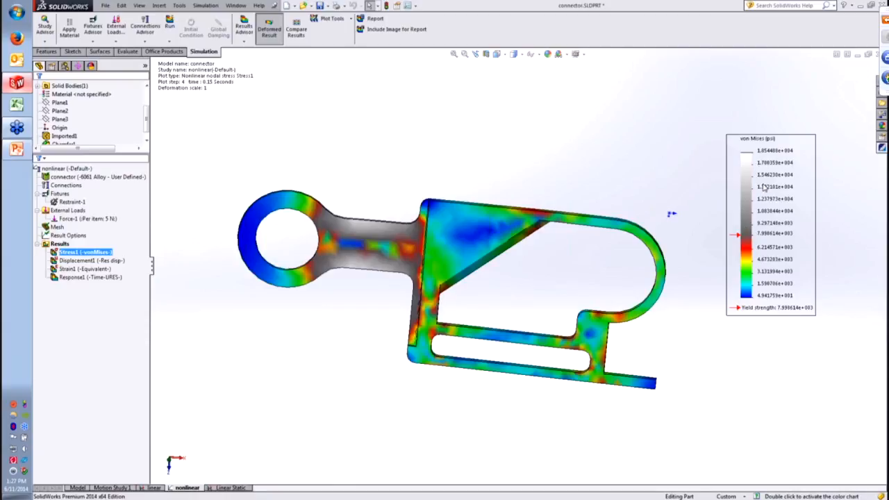
click(154, 488)
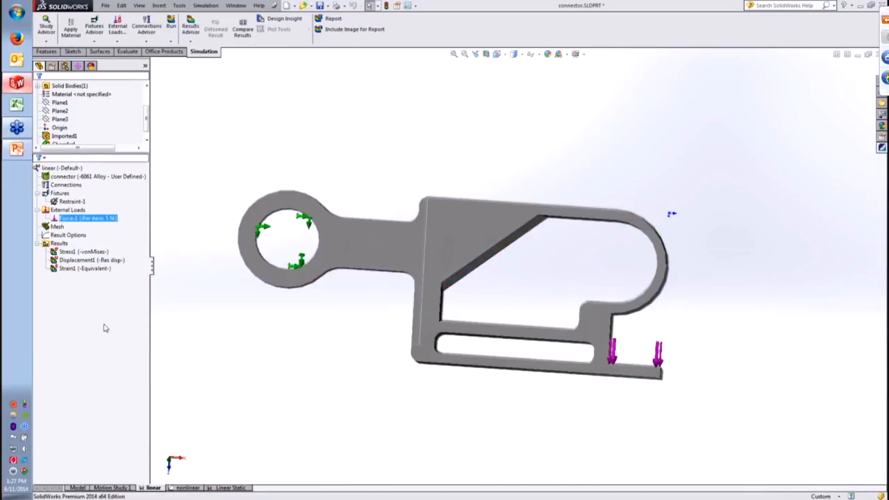
click(88, 260)
double_click(83, 251)
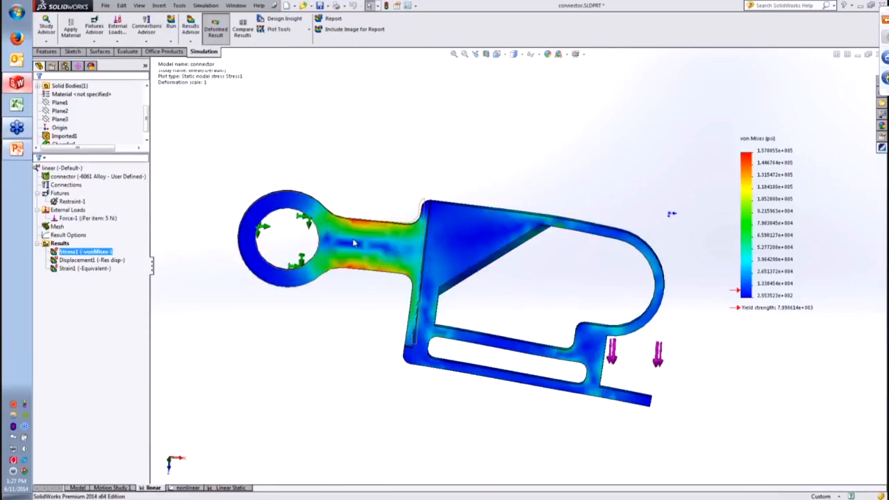
- Preview the linear stress plot with values above the yield limit specially coloured, discarding the setting after comparing it
double_click(727, 198)
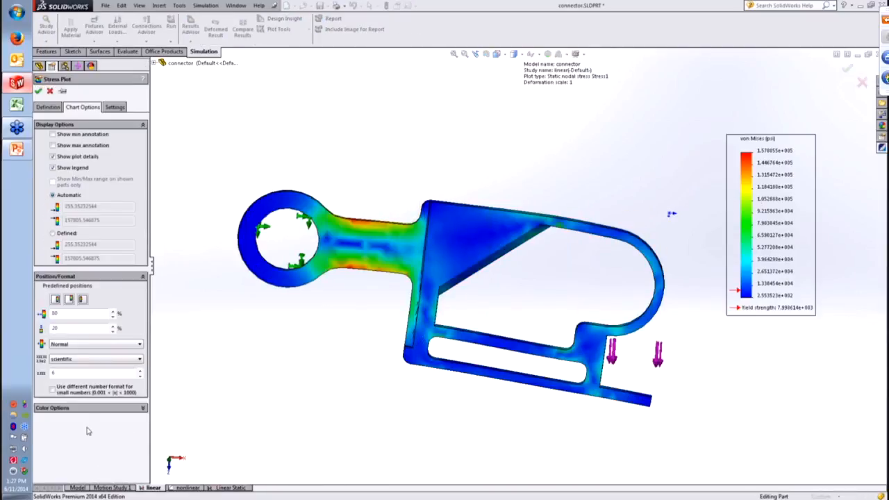
click(95, 409)
click(74, 459)
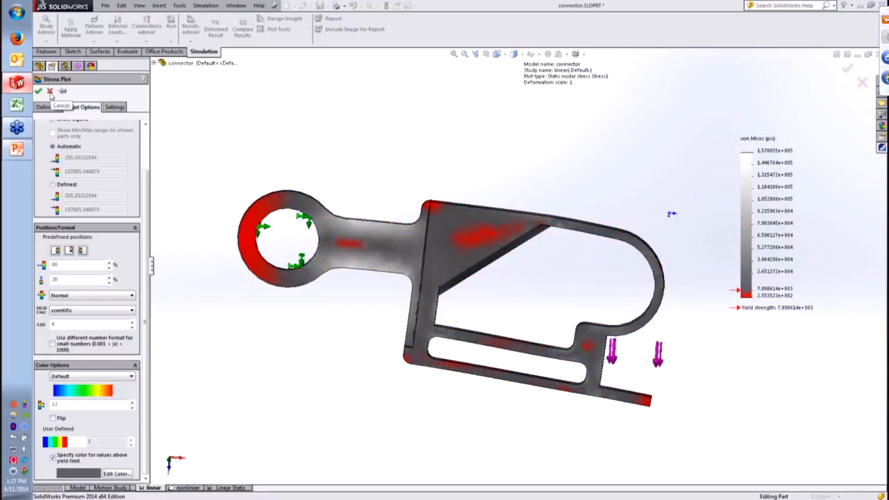
click(49, 91)
- Return to the nonlinear study and examine its von Mises stress plot around the connector's neck
click(187, 487)
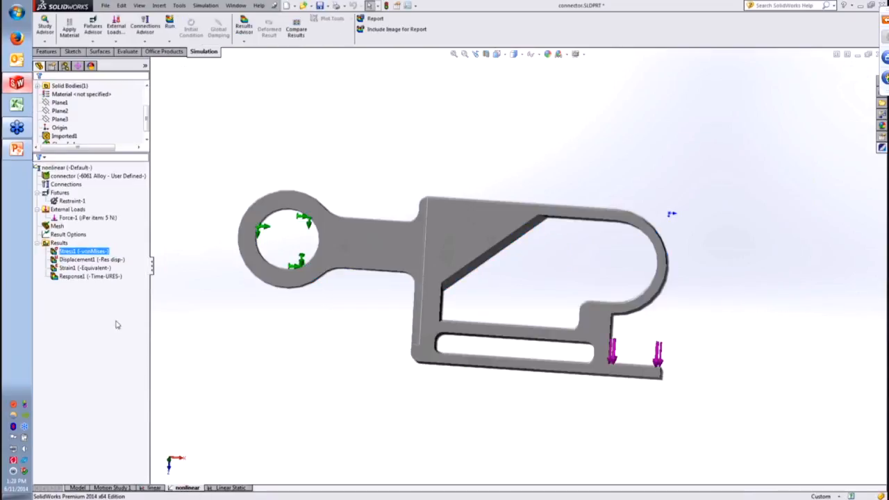
double_click(83, 252)
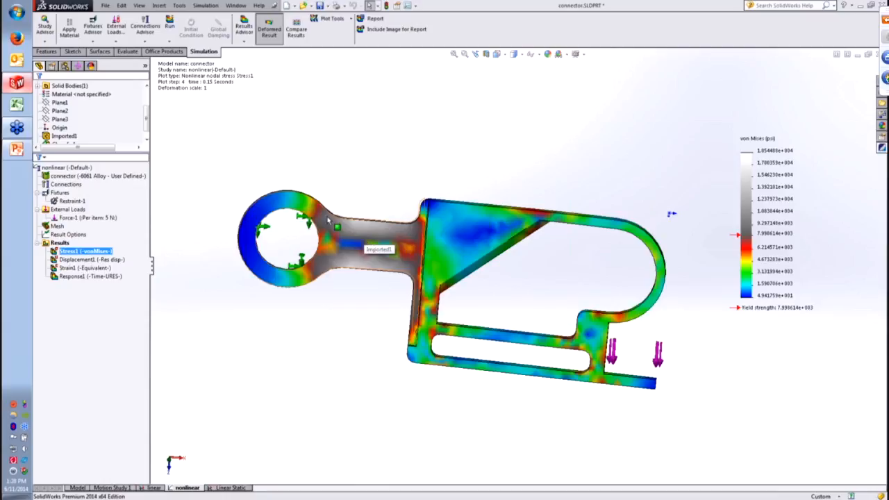
scroll(441, 255, down, 1)
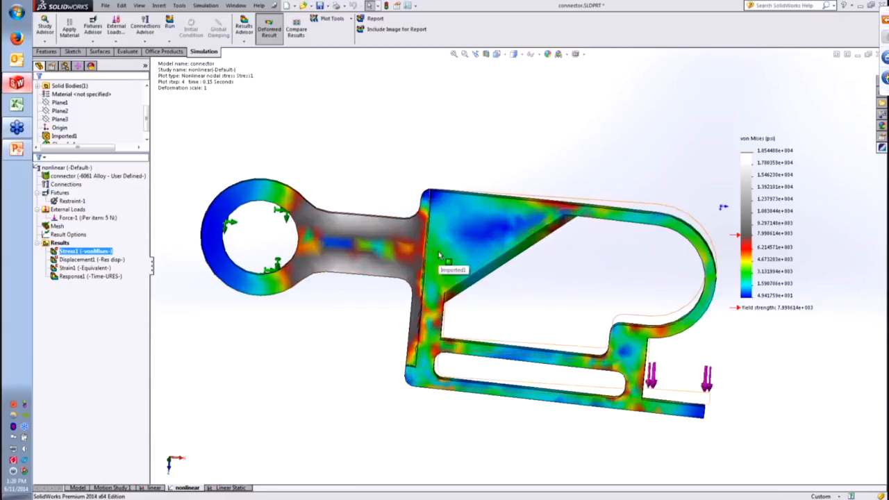
scroll(474, 252, up, 1)
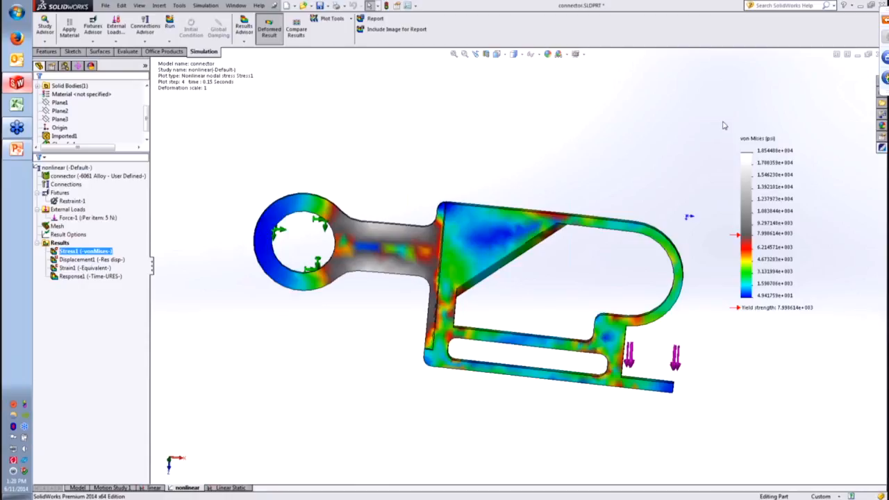
- Show the nonlinear study's displacement plot and play its animation over the solution time
double_click(104, 260)
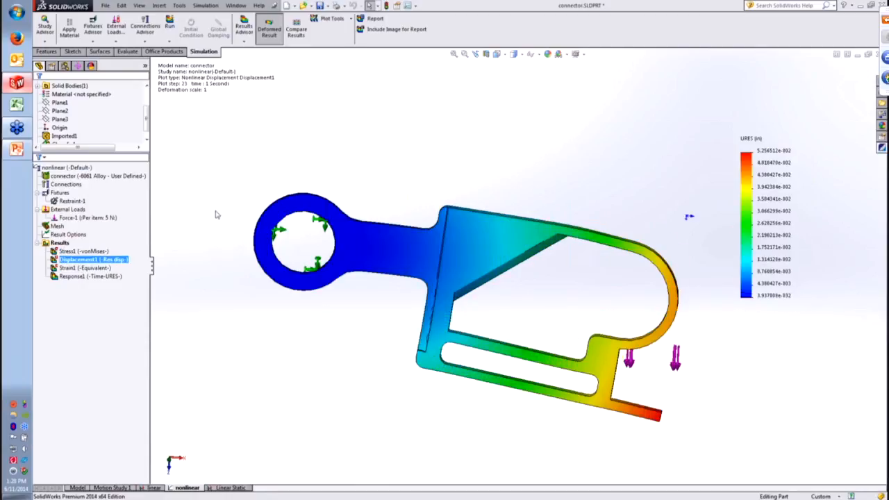
right_click(95, 260)
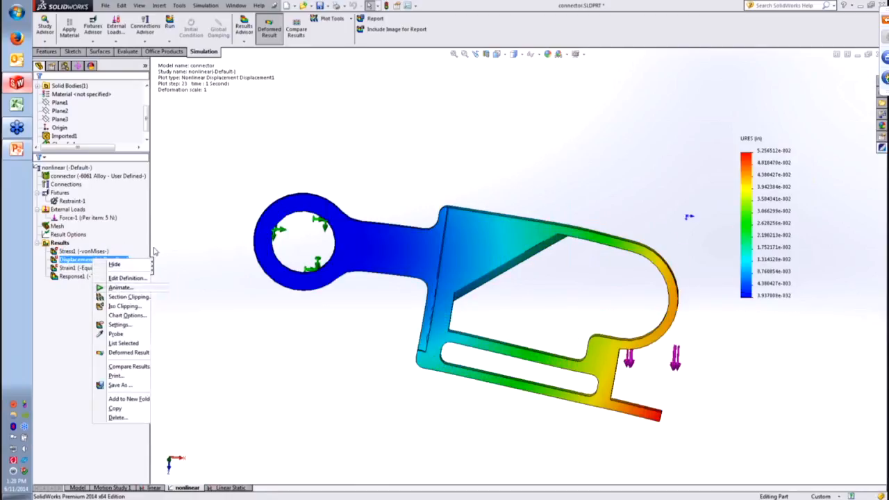
click(120, 287)
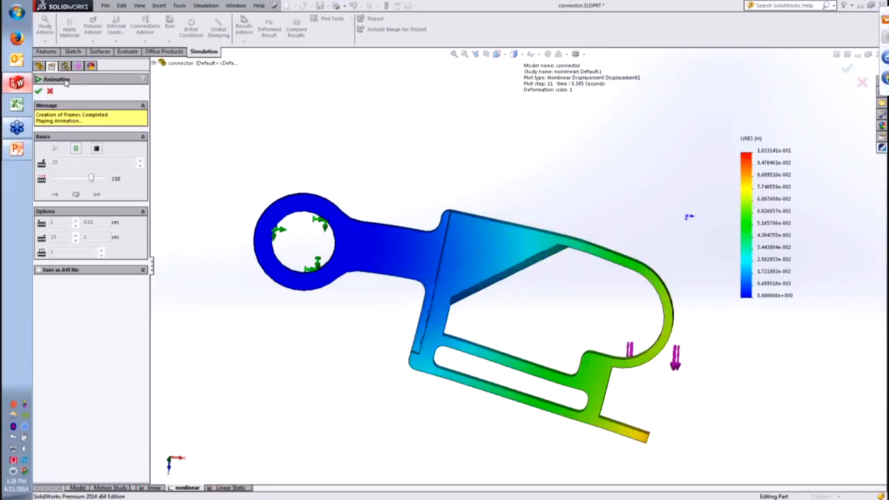
- End the displacement animation, compare the linear study's displacement plot, and return to the nonlinear study to show its equivalent strain plot
click(39, 91)
click(151, 489)
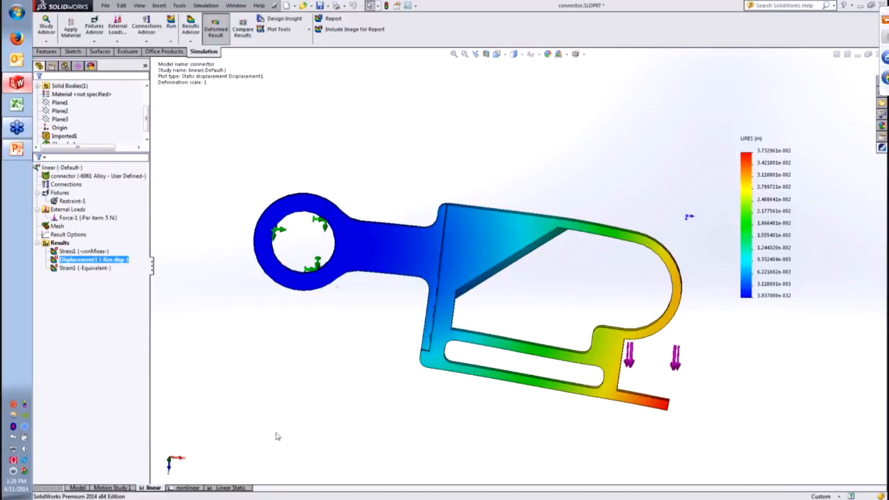
click(187, 488)
double_click(92, 268)
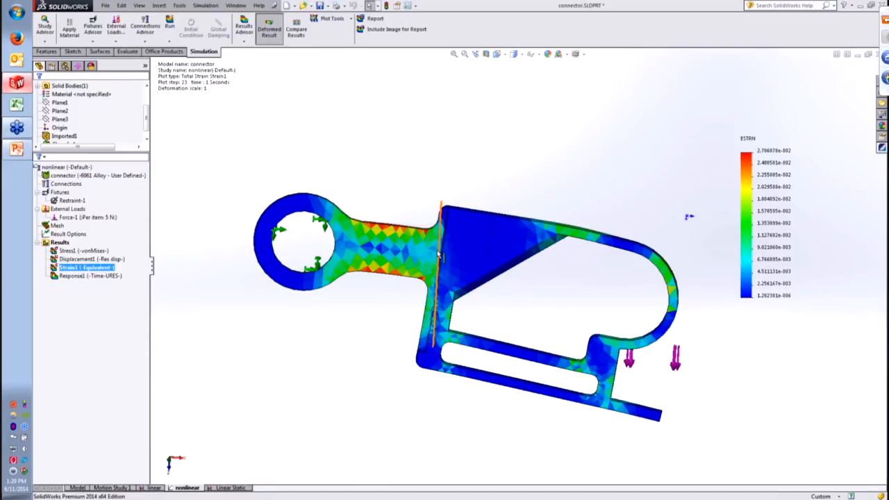
- Examine the nonlinear study's time-displacement response graph over the model and close it
double_click(98, 278)
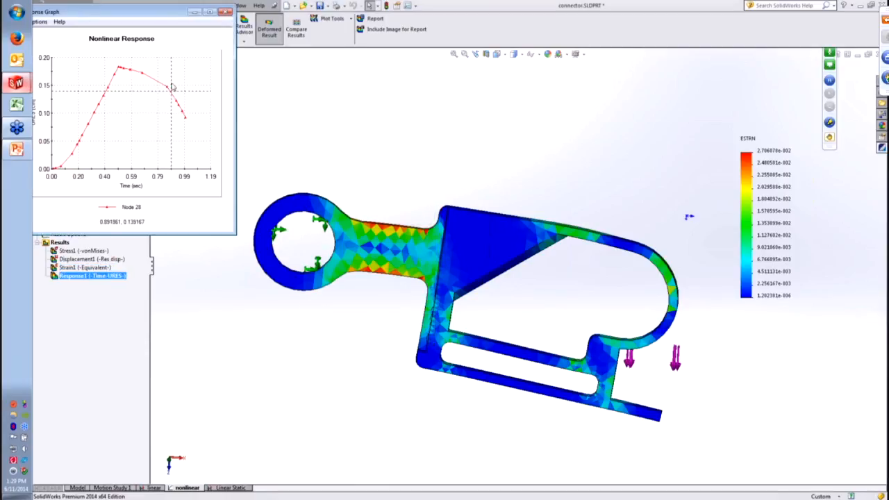
drag(151, 19, 241, 213)
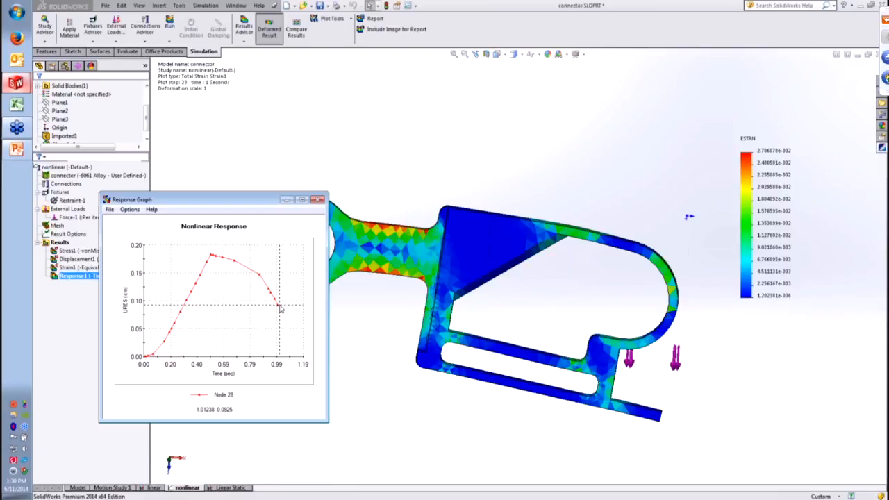
click(318, 200)
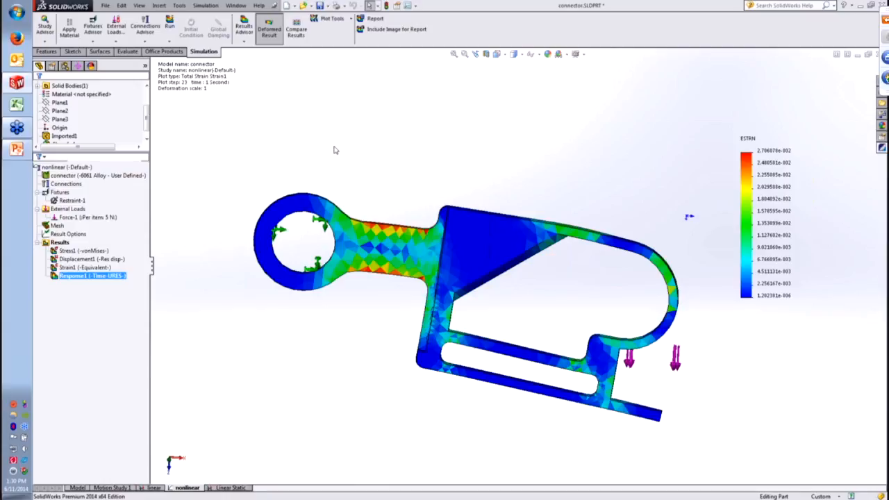
- Switch to the PowerPoint slide show and advance to the Linear Dynamic Analysis slide
click(17, 148)
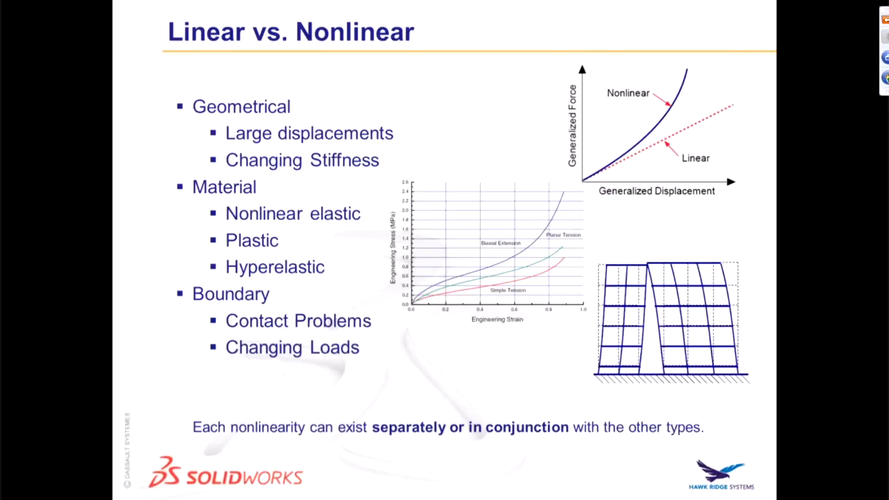
key(Right)
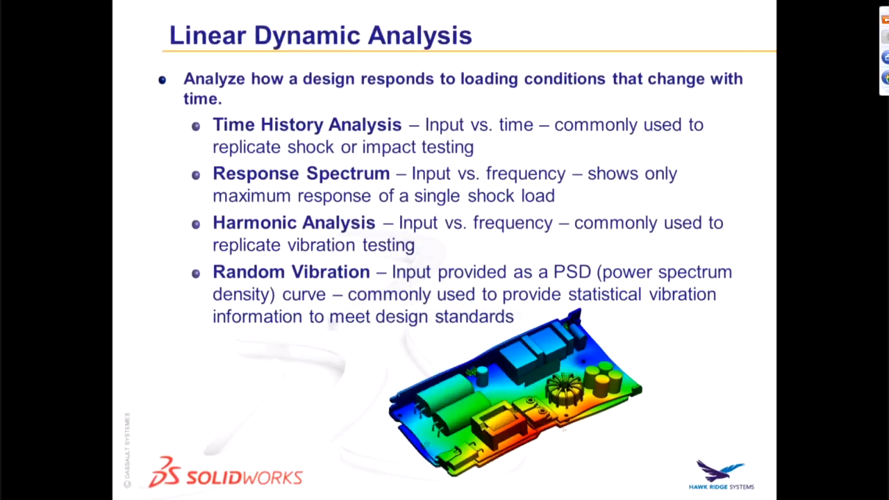
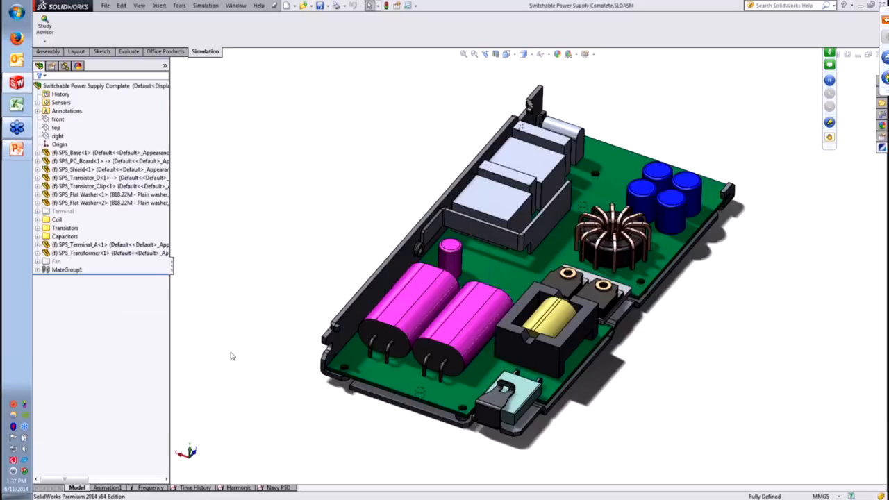
- Bring up the PowerPoint presentation, show the Design Validation Products slide, and return to the power supply assembly in SolidWorks
click(17, 150)
scroll(153, 202, up, 4)
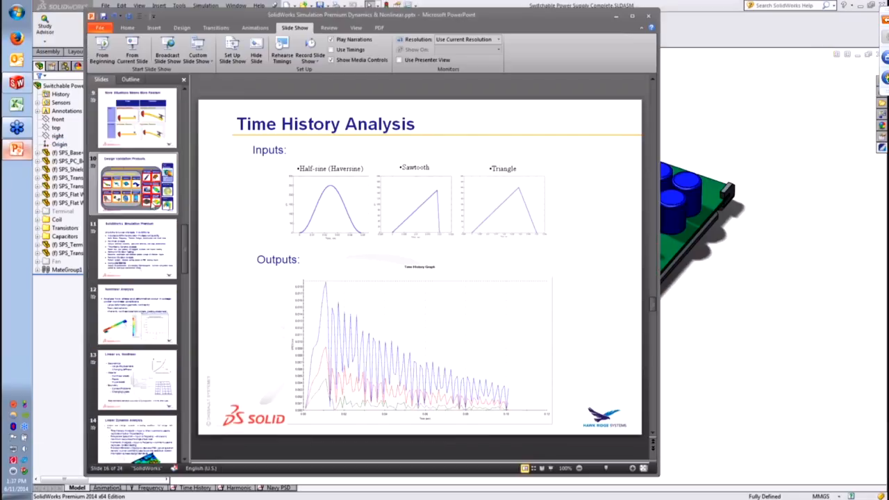
click(155, 204)
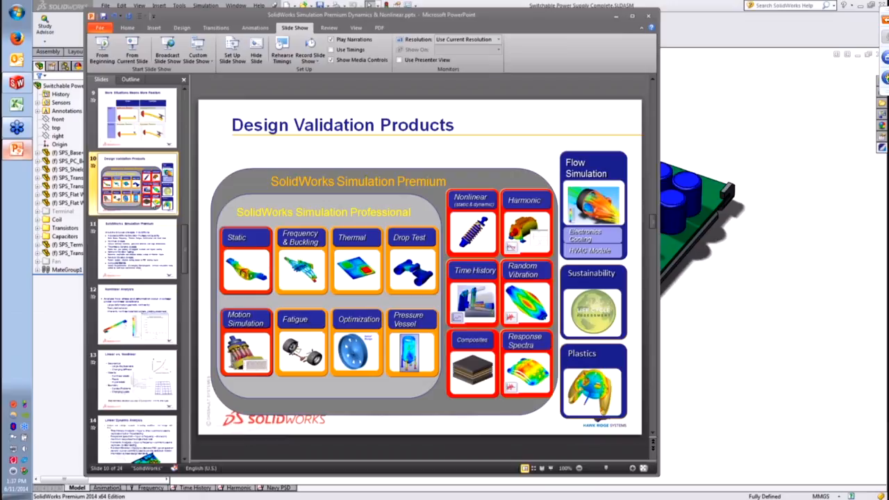
click(616, 15)
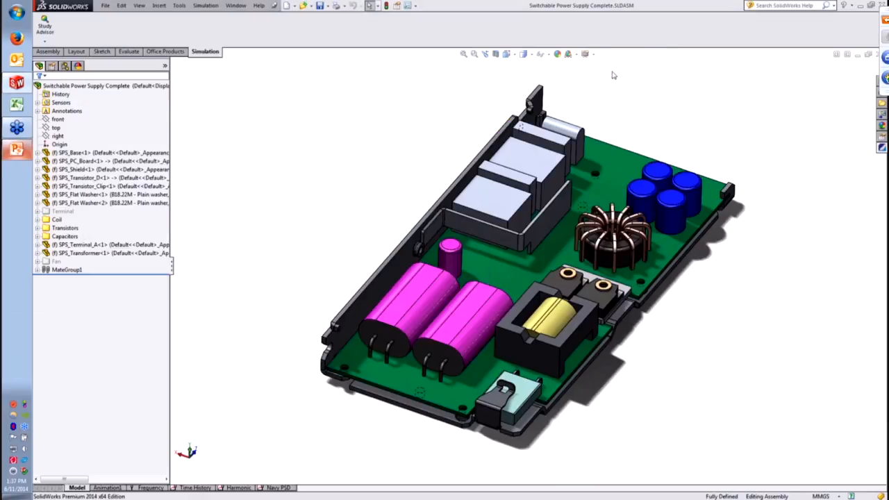
- Open the power supply assembly's Frequency study and show the displacement plot for mode shape 1
middle_drag(611, 312, 602, 280)
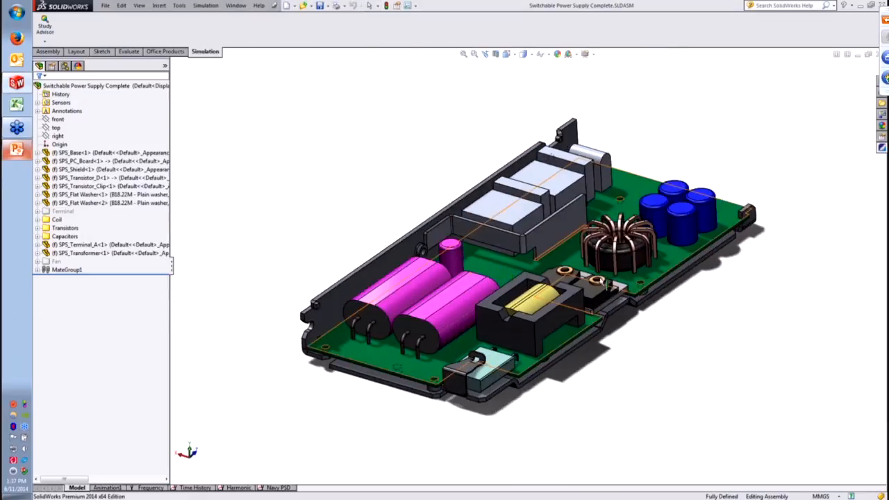
click(150, 487)
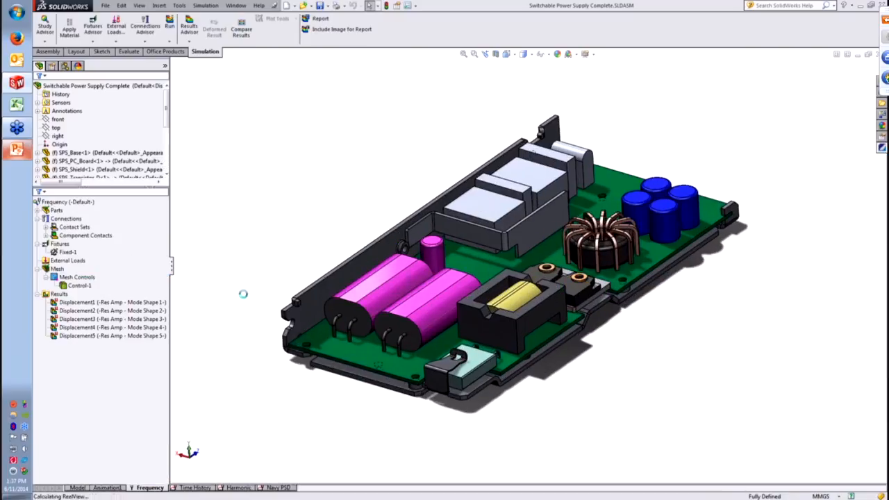
click(102, 303)
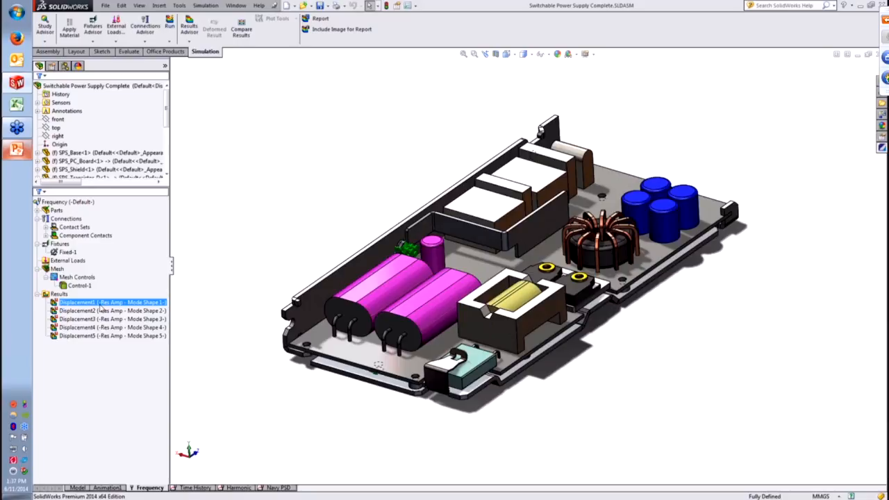
middle_drag(389, 221, 409, 228)
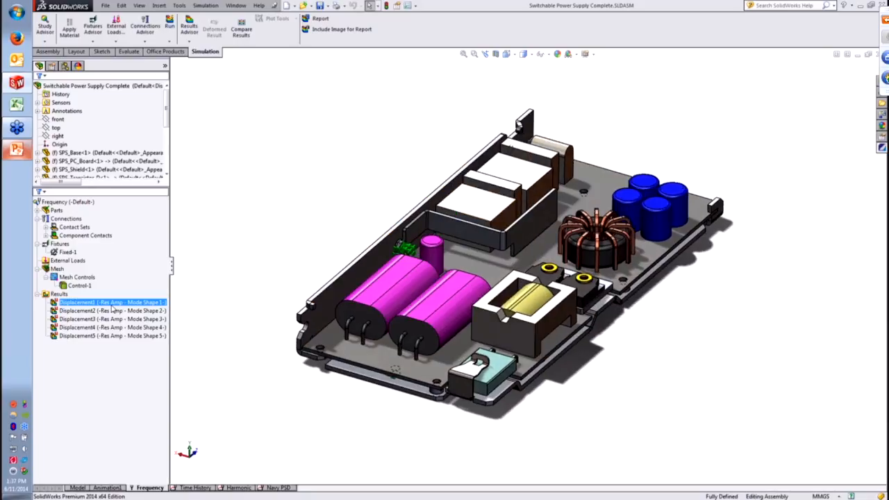
double_click(111, 304)
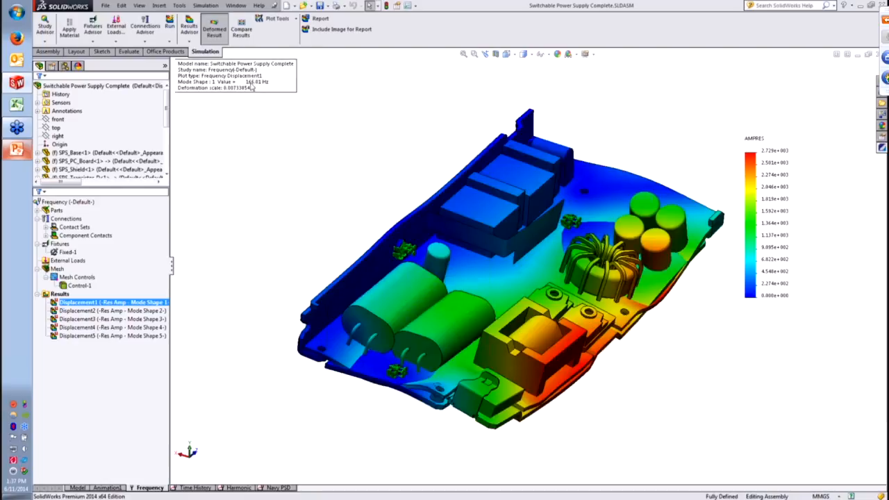
- Hide the mode shape 1 plot and show the mode shape 2 displacement plot, selecting both plots for reference
right_click(139, 303)
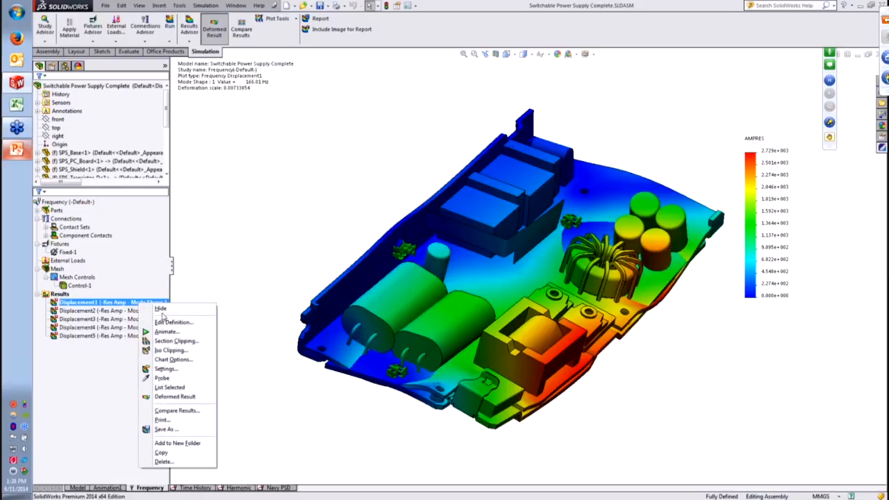
click(189, 307)
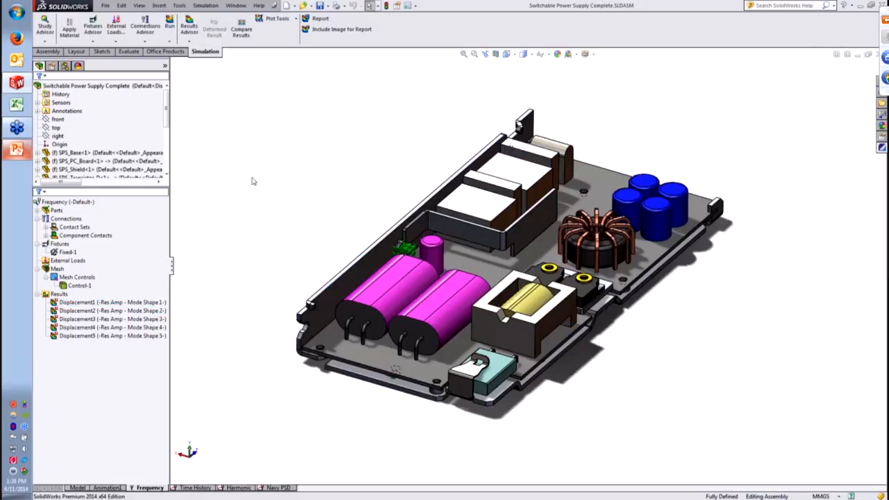
double_click(154, 311)
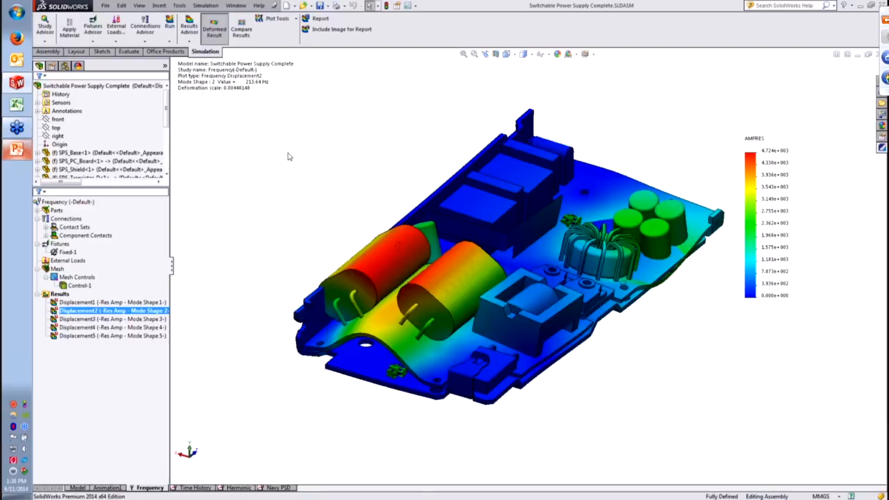
ctrl+click(116, 303)
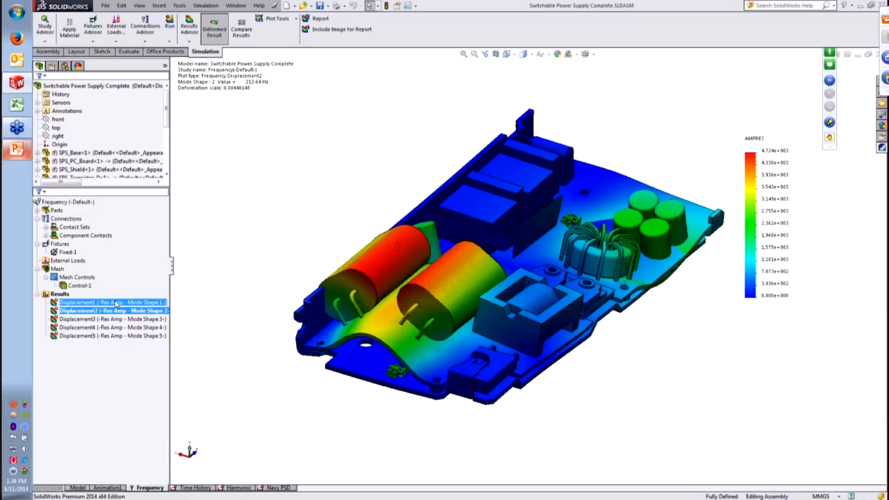
- Open the Time History study and review its part materials, highlighting SPS_Shield-1 and SPS_Terminal_A-1 before collapsing the parts list
click(200, 488)
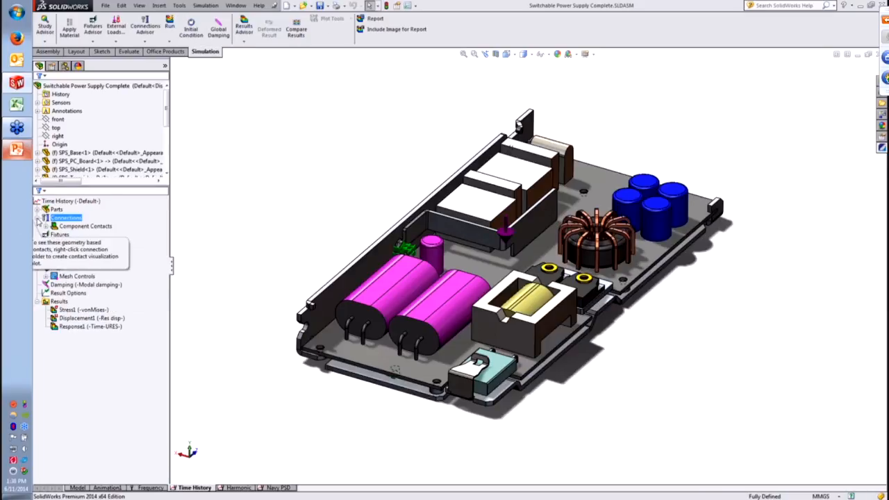
click(55, 209)
click(38, 210)
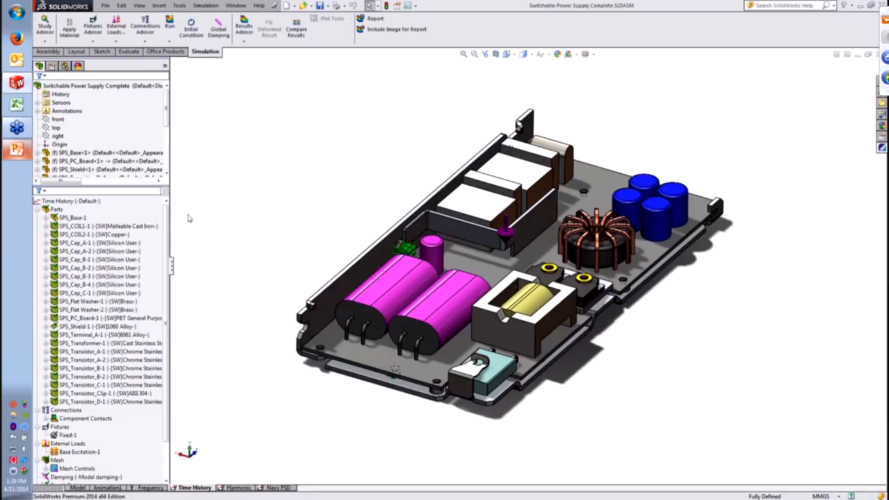
click(99, 327)
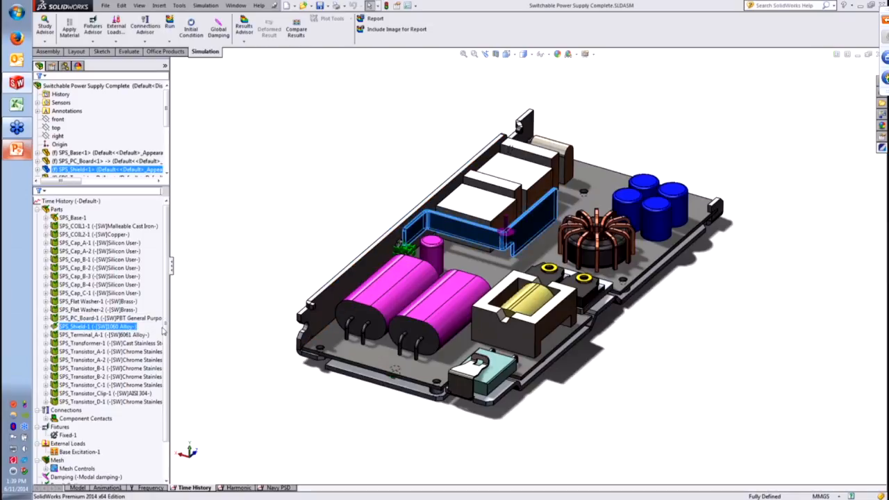
ctrl+click(69, 335)
click(37, 210)
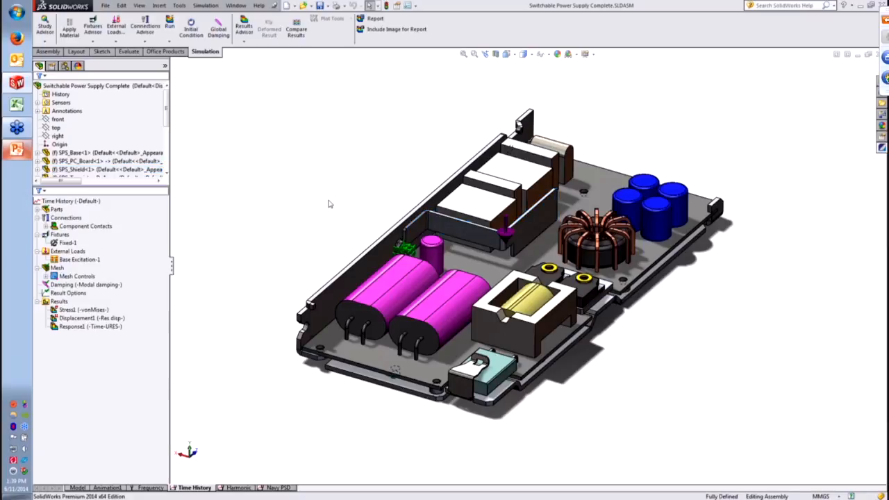
- Highlight the fixed restraint on the base, inspect it from underneath, and briefly display the study's mesh
click(78, 242)
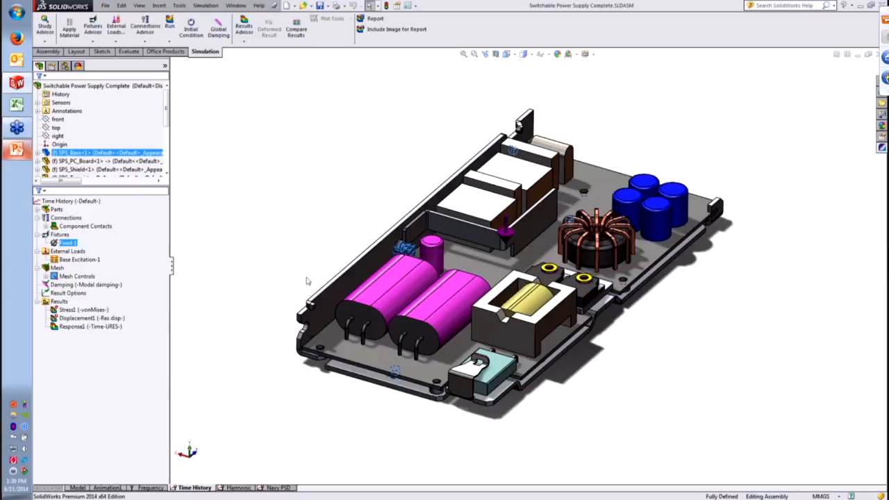
middle_drag(334, 282, 389, 312)
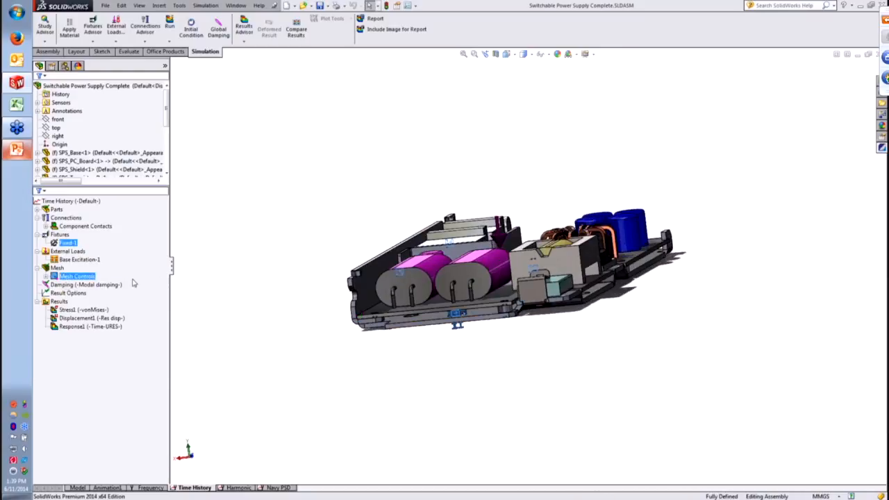
right_click(56, 268)
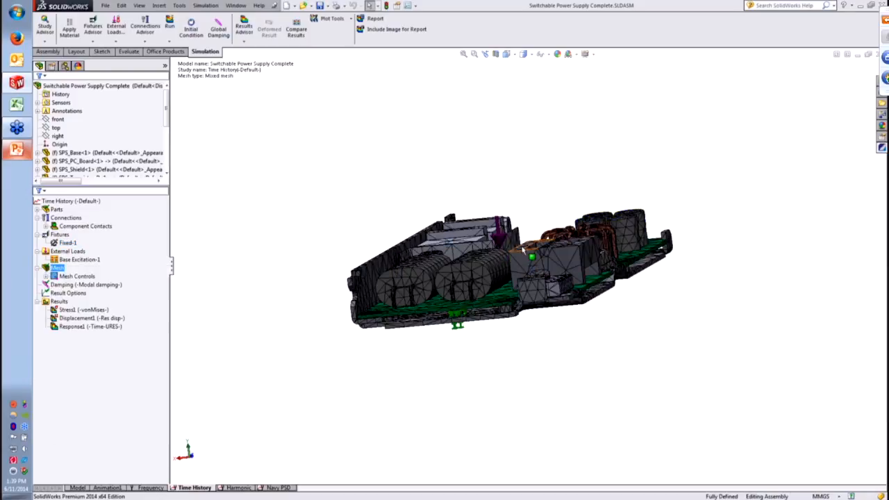
right_click(59, 268)
click(93, 393)
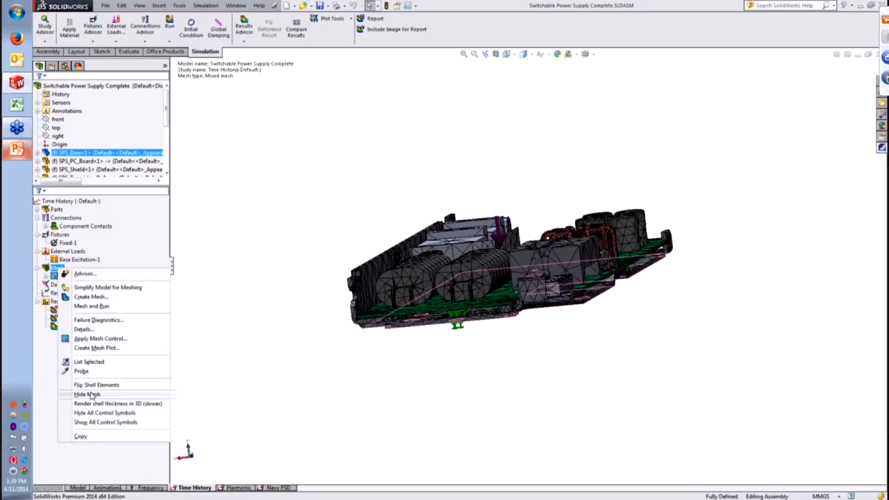
mouse_move(407, 234)
middle_down()
mouse_move(407, 256)
mouse_move(406, 224)
mouse_move(378, 244)
mouse_move(376, 266)
middle_up()
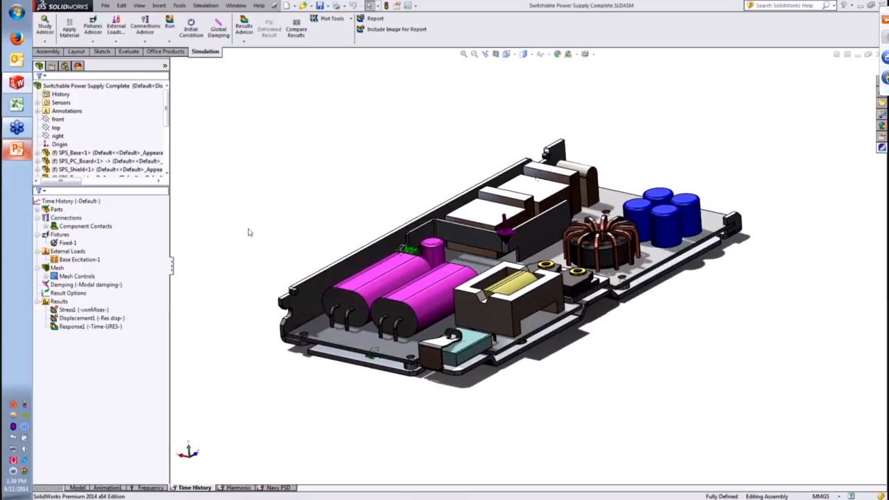
- Highlight the base excitation load and review the load types available under the Time History study's external loads
click(76, 260)
right_click(69, 251)
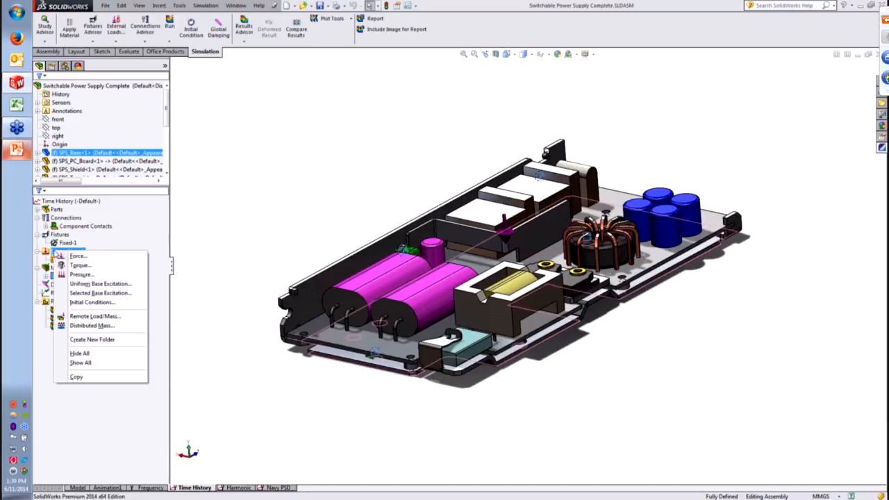
click(250, 251)
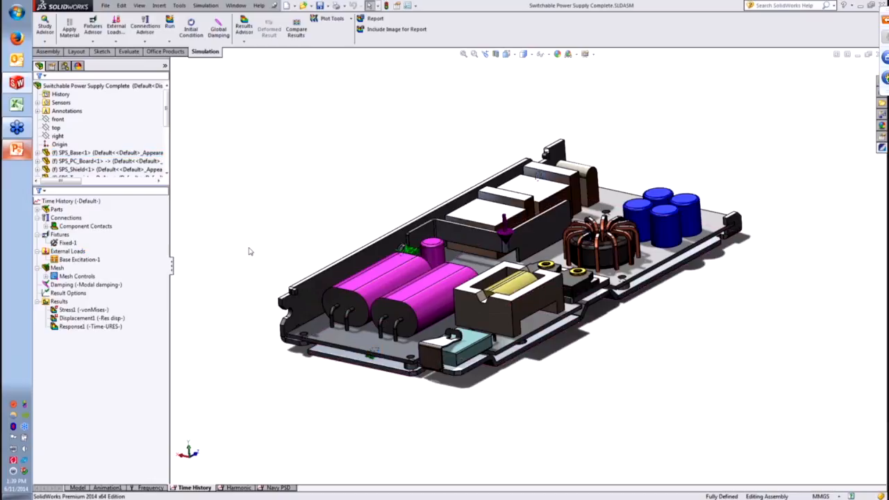
- Review the base excitation's definition and its time curve, close both without changes, and check the available external load types
click(74, 259)
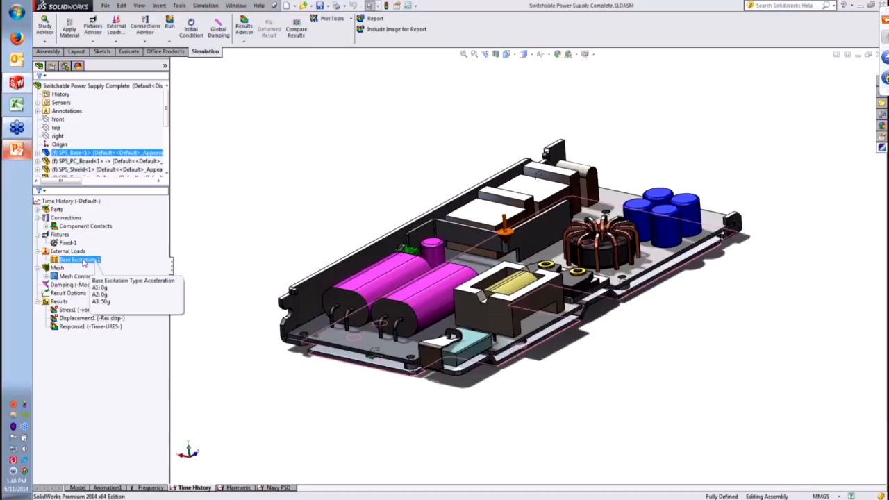
right_click(83, 261)
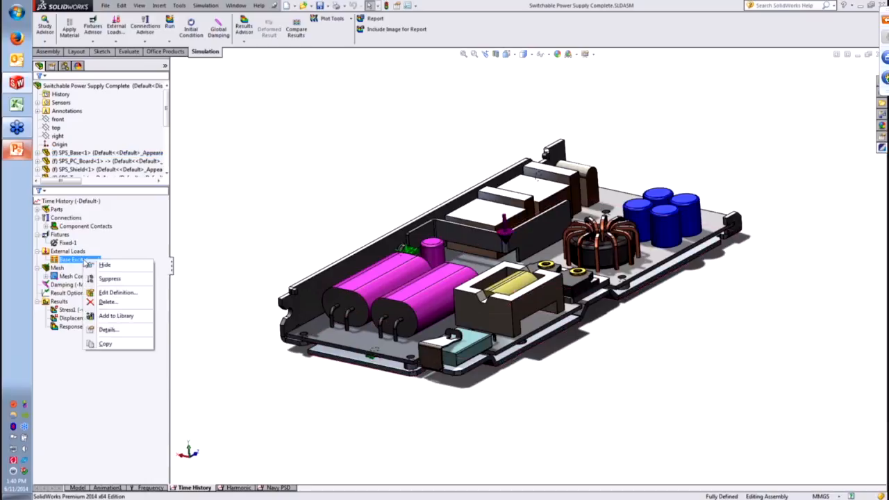
click(125, 298)
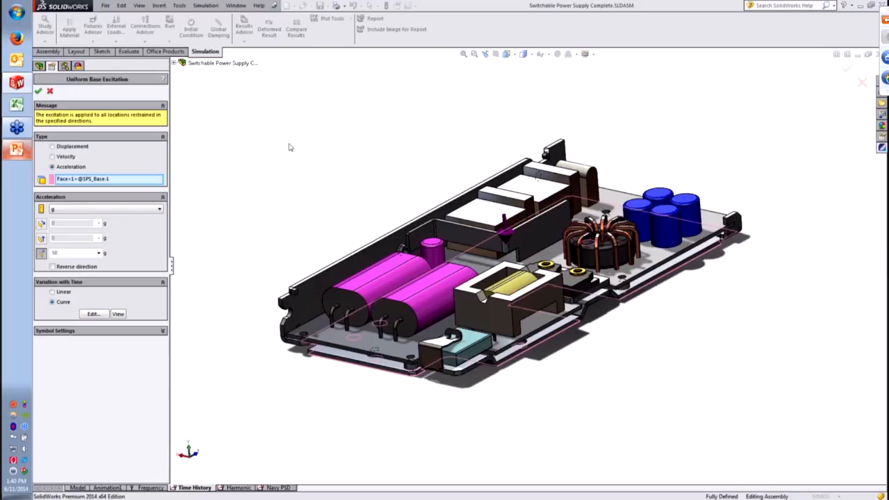
click(94, 314)
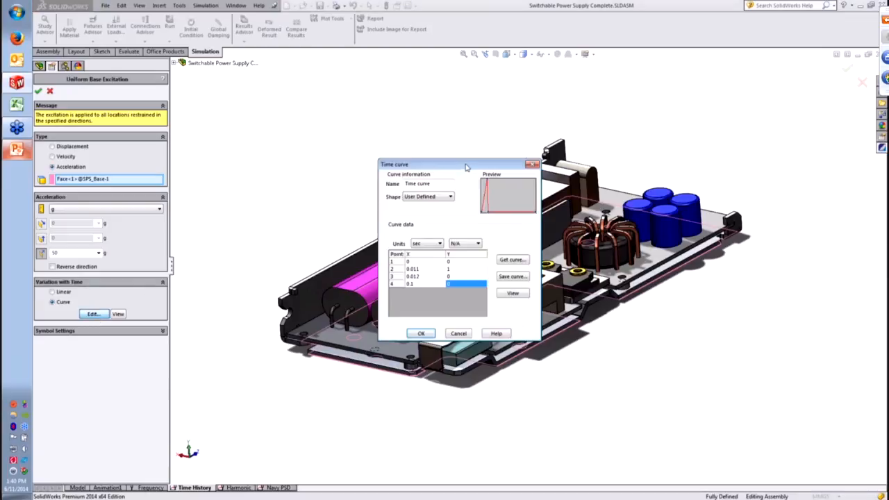
drag(453, 161, 254, 24)
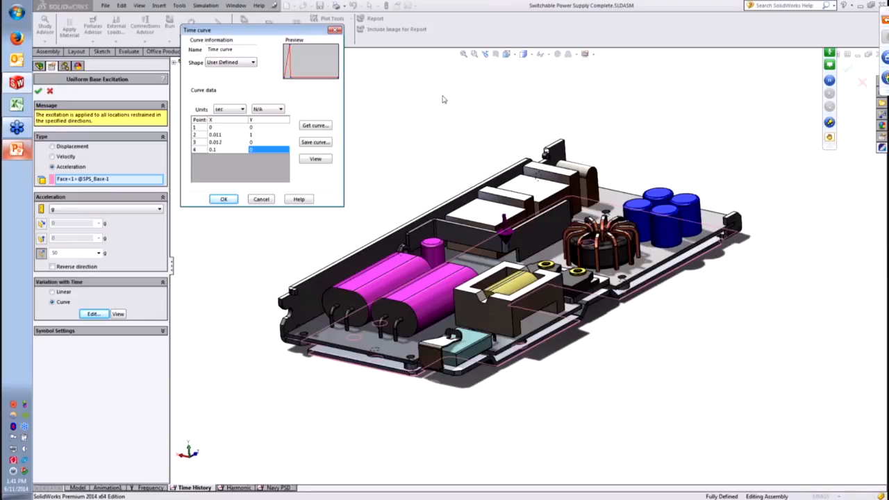
click(334, 30)
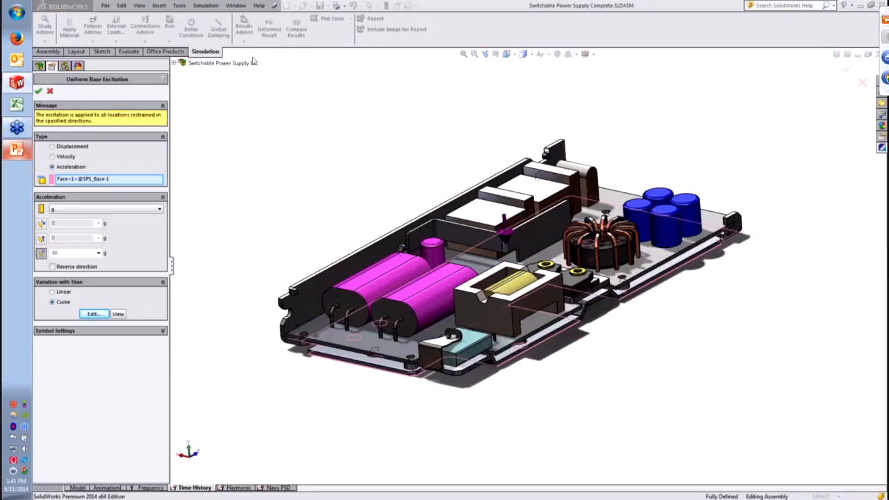
click(51, 91)
right_click(78, 252)
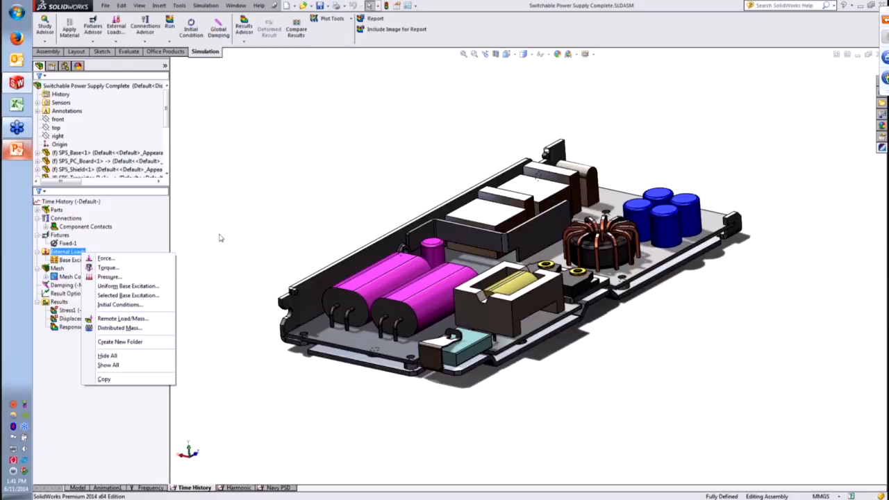
click(230, 248)
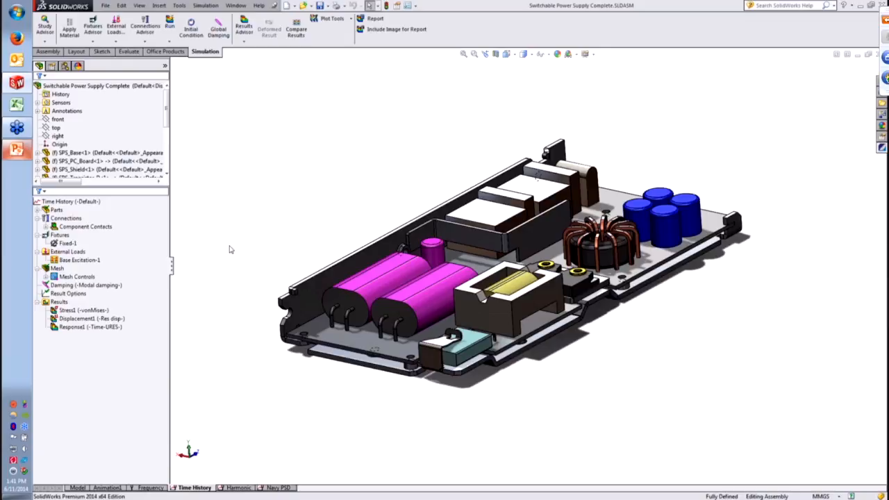
- Open the Time History study's global damping definition, review its modal damping ratios, and close it
click(97, 291)
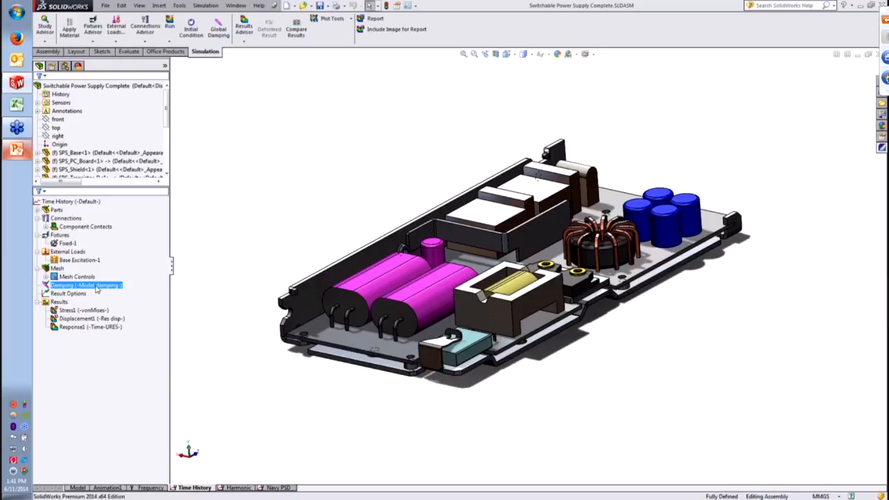
right_click(98, 290)
click(127, 292)
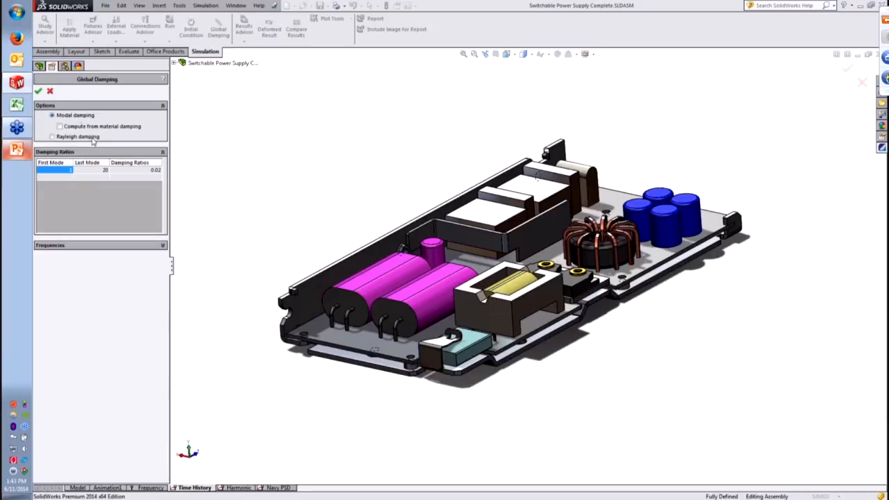
click(39, 91)
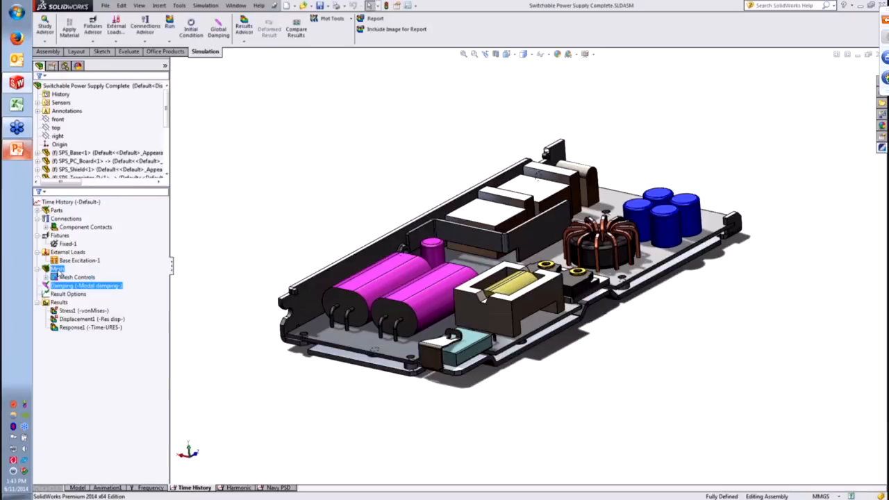
click(312, 236)
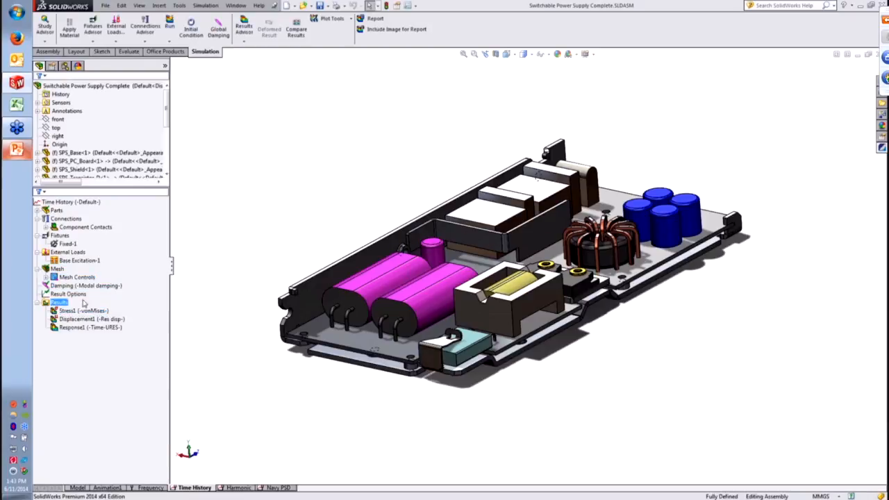
- Review the plot and listing options for the Time History results, briefly opening and cancelling a new stress plot definition
right_click(56, 302)
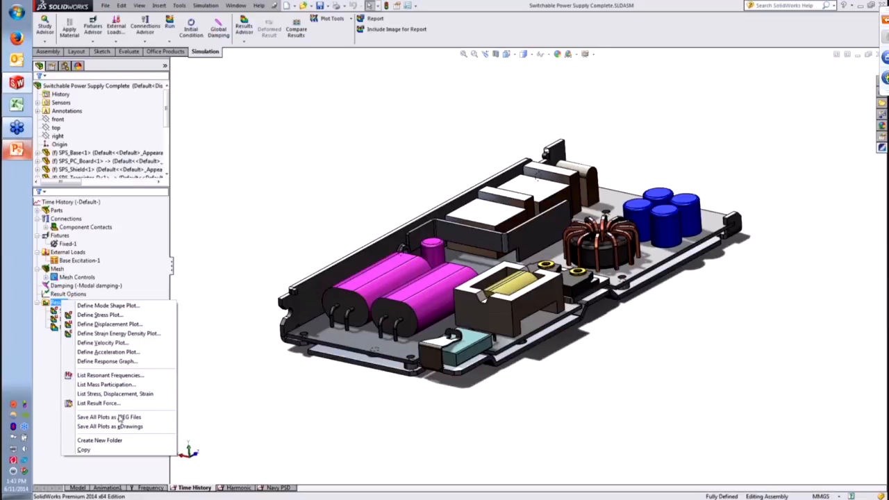
click(82, 294)
right_click(59, 301)
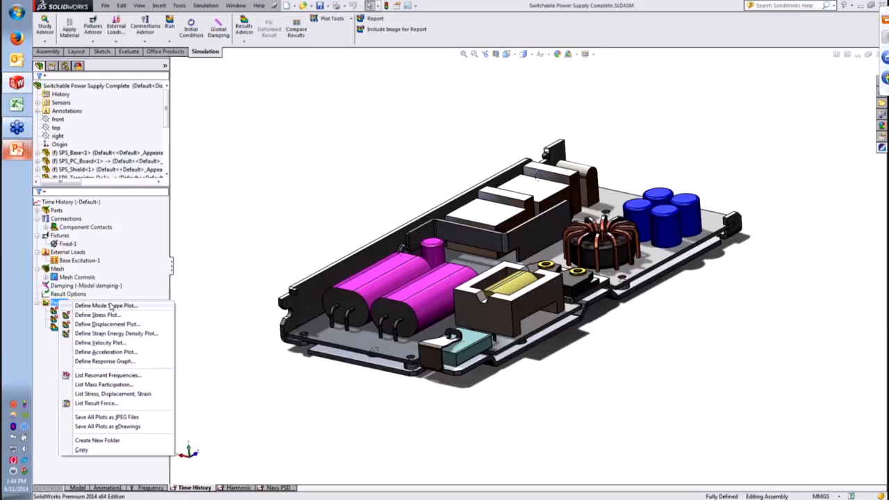
click(91, 314)
key(Escape)
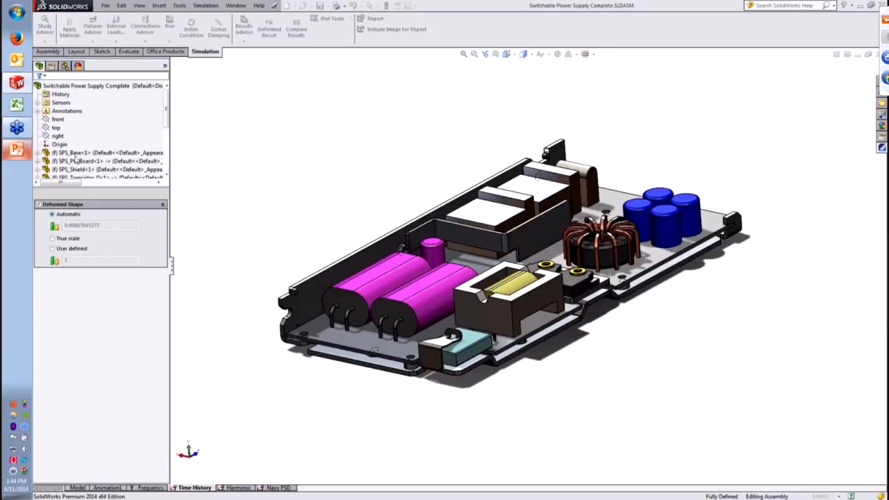
- Display the Time History study's von Mises stress plot and move its maximum stress label clear of the model
double_click(95, 311)
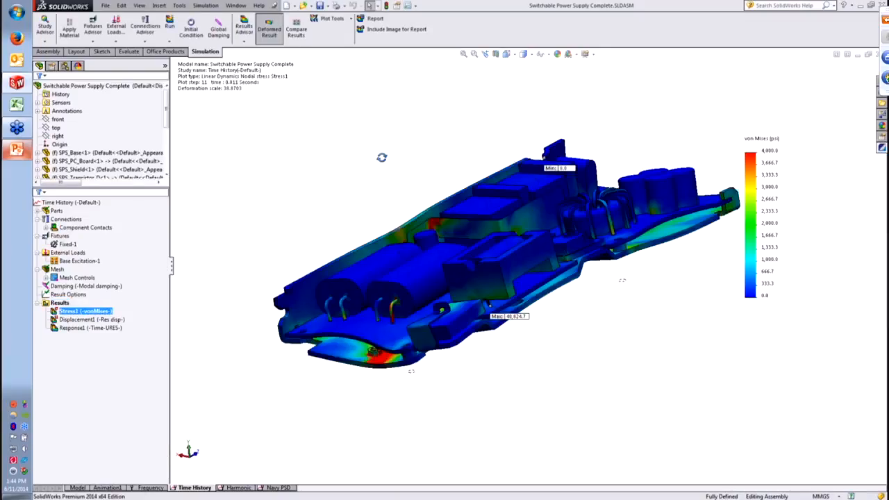
scroll(535, 259, up, 4)
middle_drag(545, 247, 561, 266)
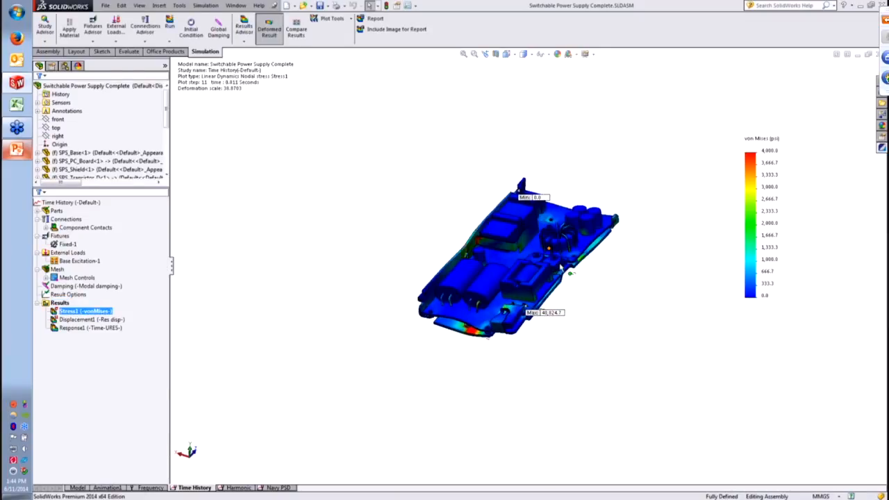
scroll(600, 278, down, 2)
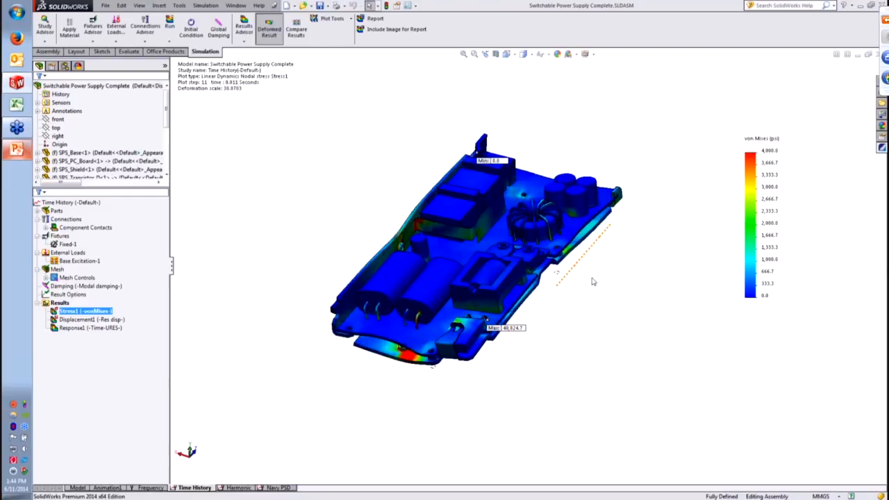
scroll(594, 279, down, 1)
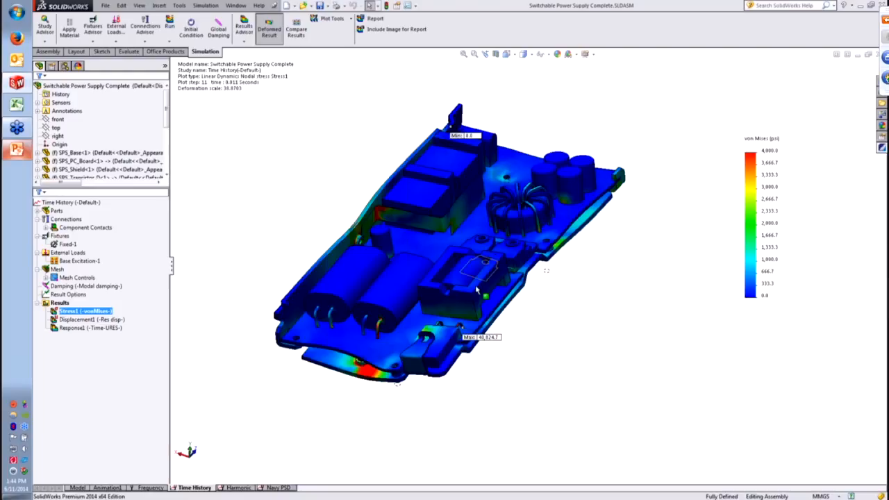
middle_drag(486, 297, 490, 197)
middle_drag(676, 214, 466, 287)
drag(522, 317, 603, 321)
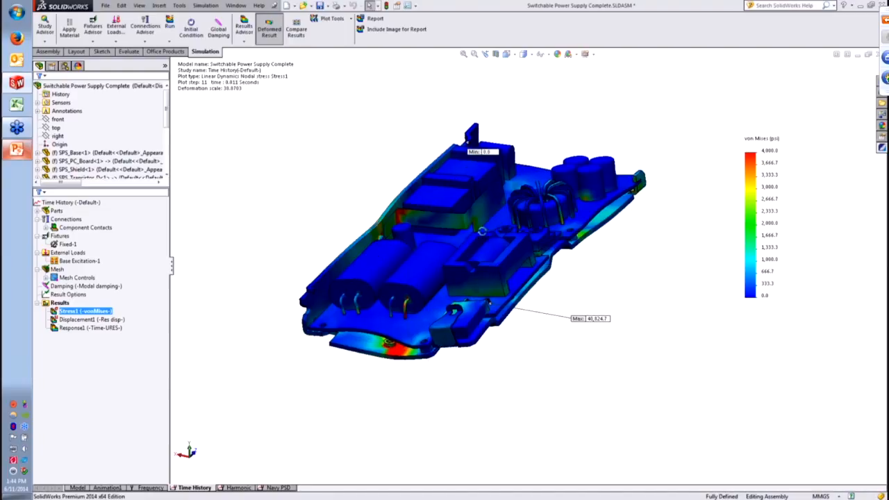
middle_drag(481, 230, 480, 254)
scroll(475, 329, down, 1)
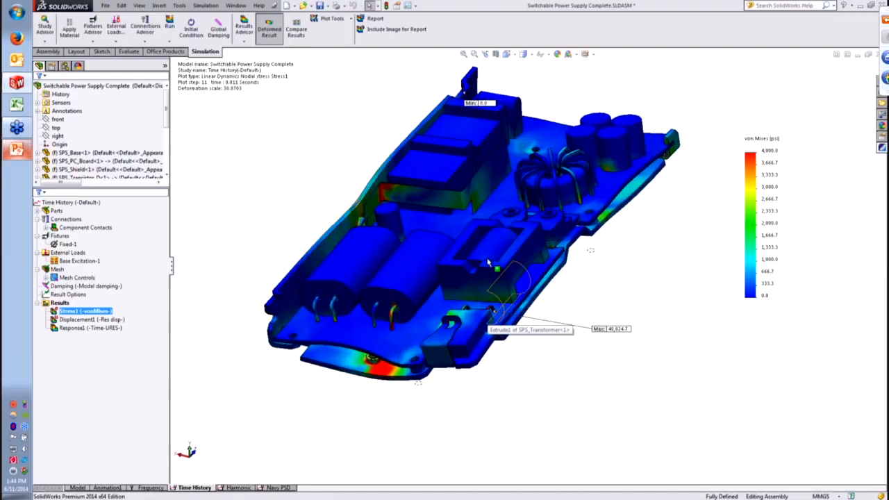
scroll(525, 262, up, 2)
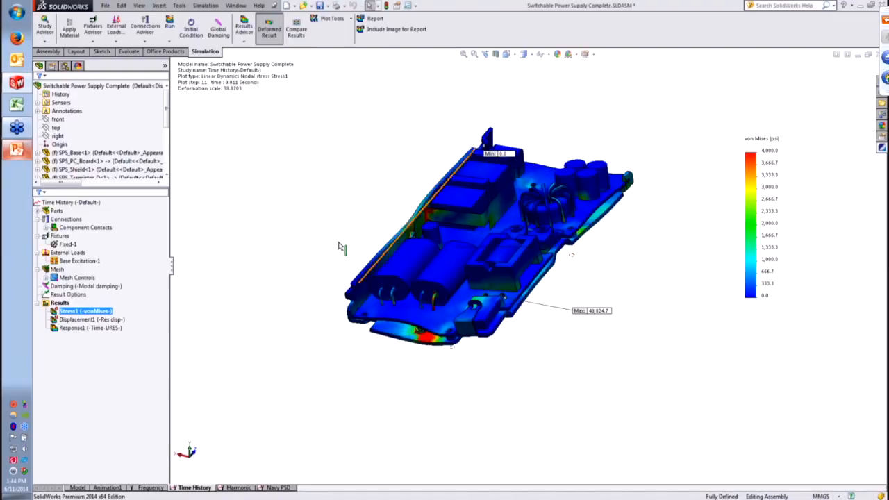
- Animate the von Mises stress plot at speed 130, examine the assembly's deformation from the side, and close the animation
right_click(103, 312)
click(123, 341)
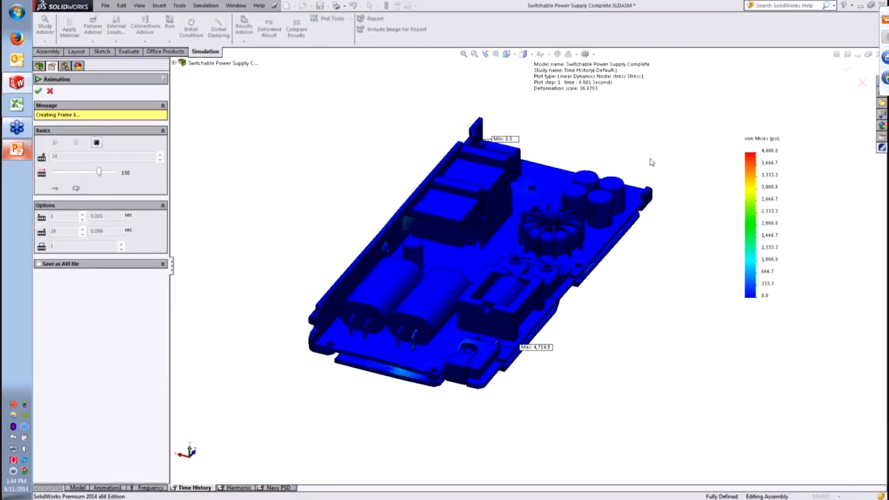
middle_drag(605, 228, 586, 218)
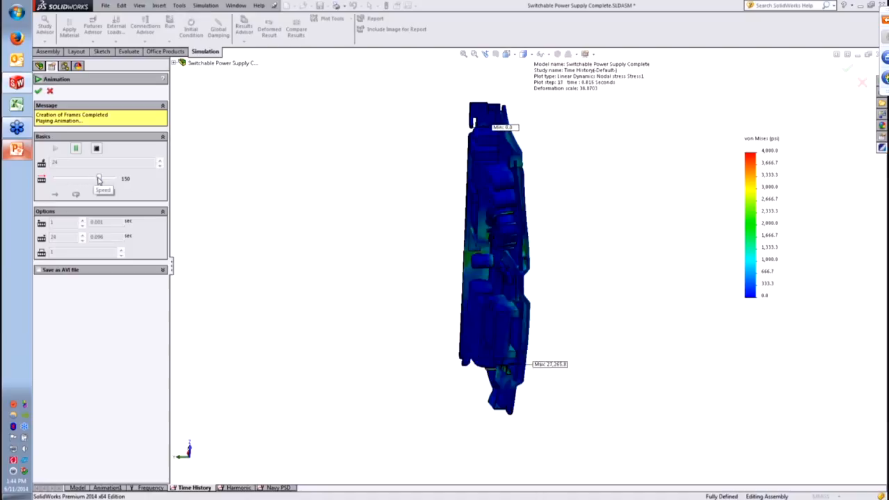
drag(99, 179, 93, 179)
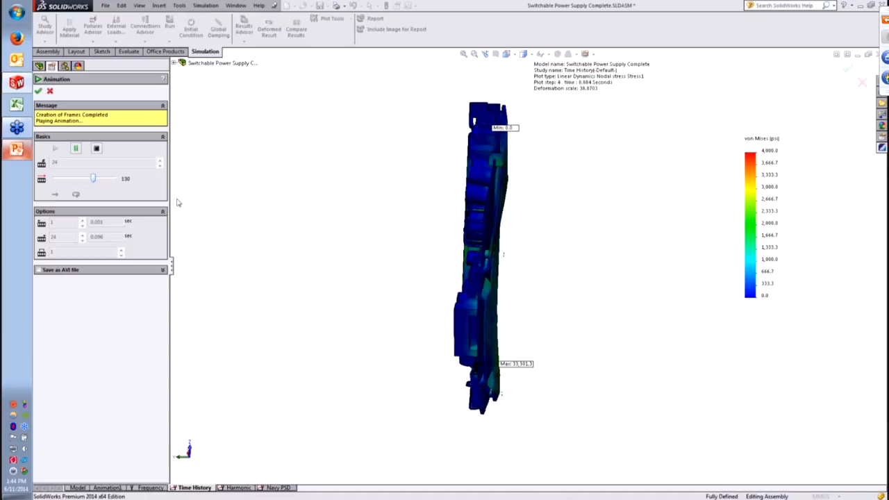
mouse_move(387, 272)
middle_down()
mouse_move(363, 246)
mouse_move(391, 260)
mouse_move(391, 275)
middle_up()
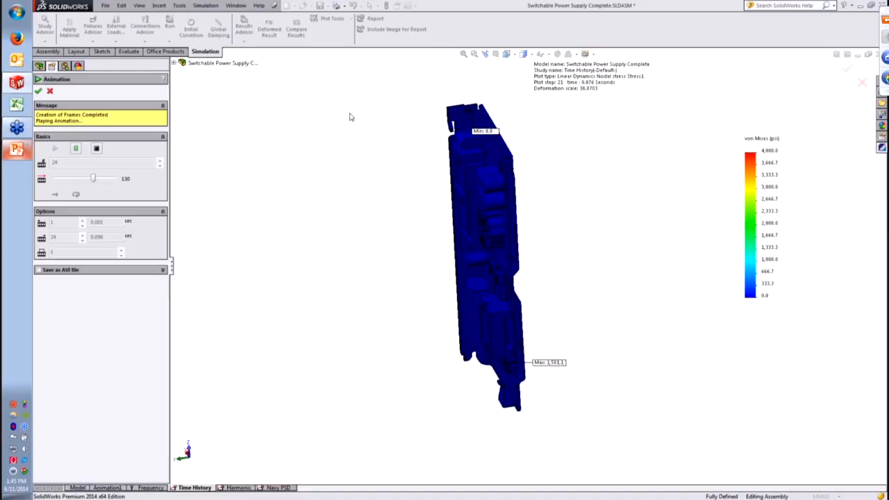
middle_drag(357, 147, 328, 147)
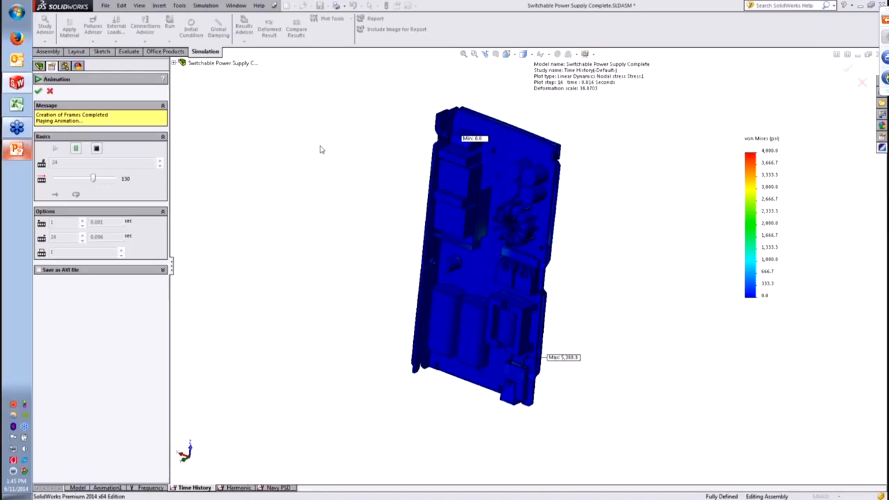
middle_drag(422, 186, 397, 190)
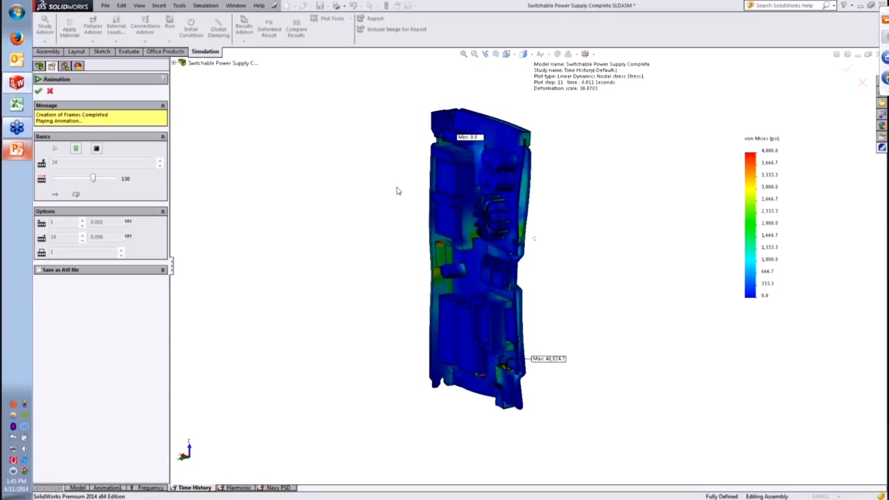
click(97, 148)
click(49, 91)
- Display the Displacement1 resultant plot, animate it over the shock duration, and close the animation
click(91, 319)
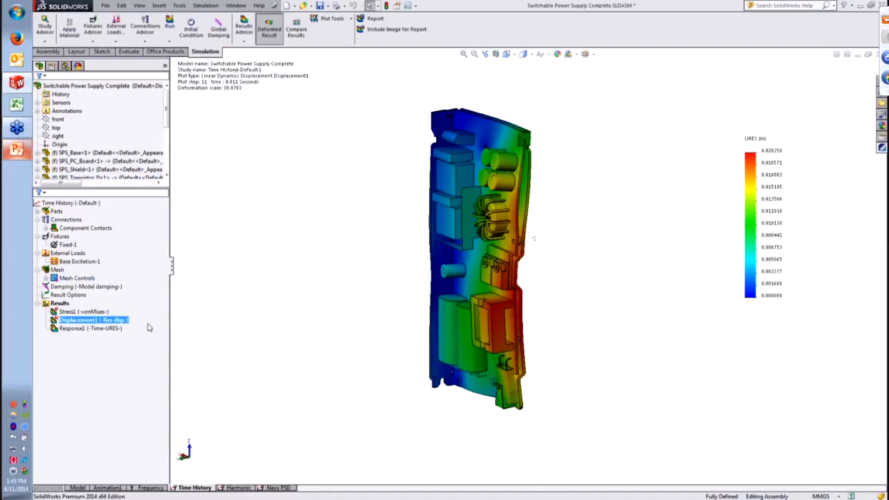
right_click(108, 325)
click(129, 348)
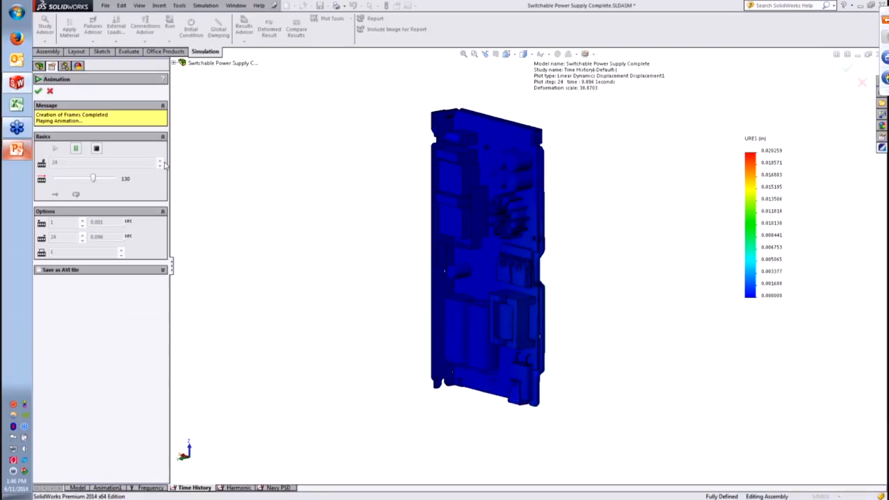
click(50, 92)
- Open the Response1 time history graph, enlarge it to examine the node displacements over time, and close it
click(82, 332)
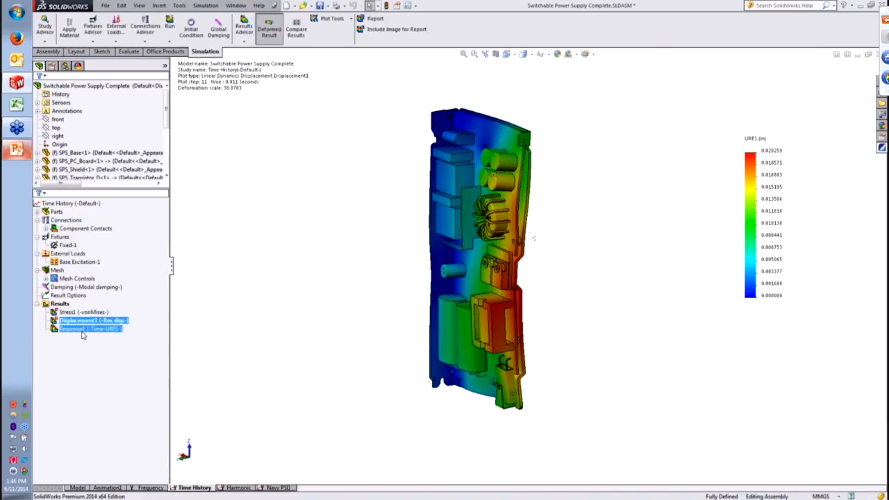
double_click(82, 332)
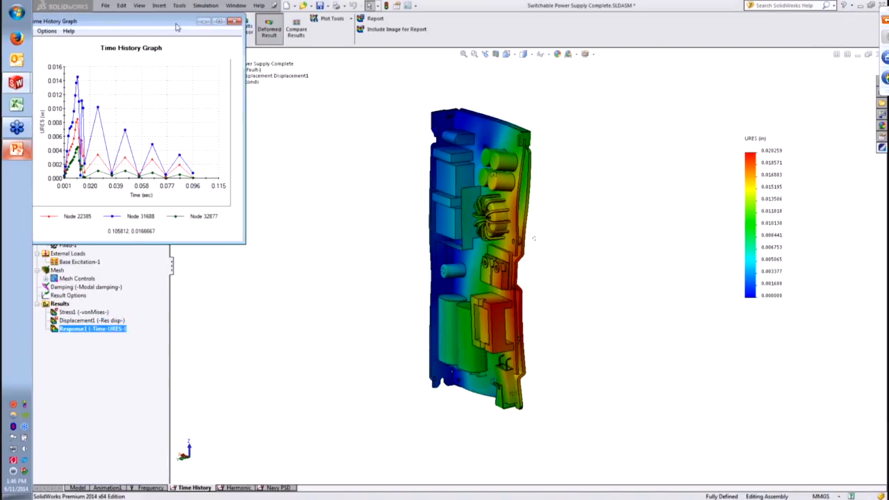
drag(177, 26, 267, 130)
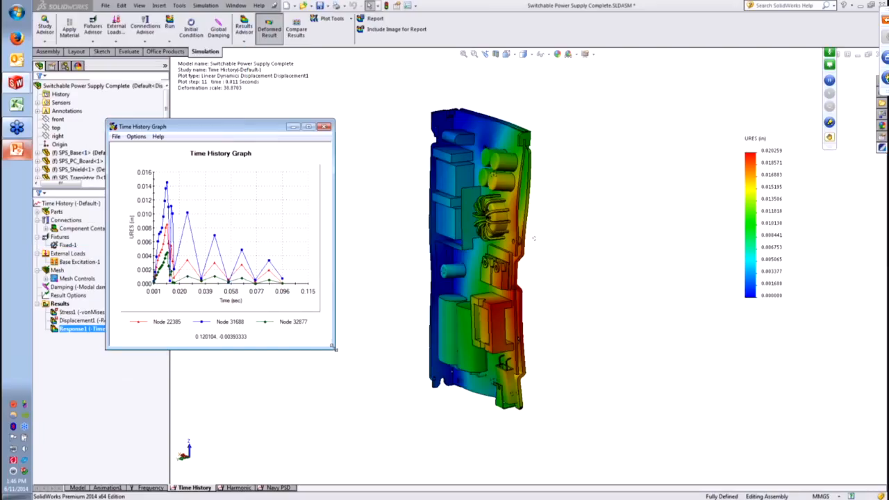
drag(334, 348, 409, 442)
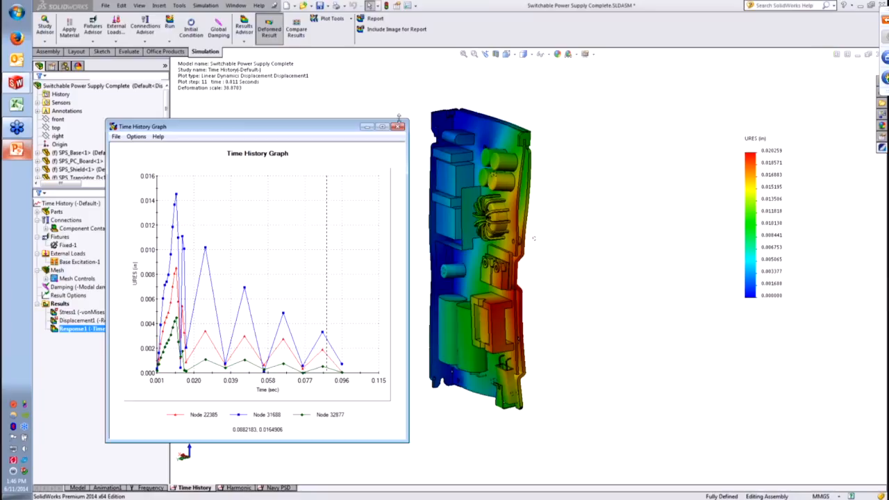
click(398, 126)
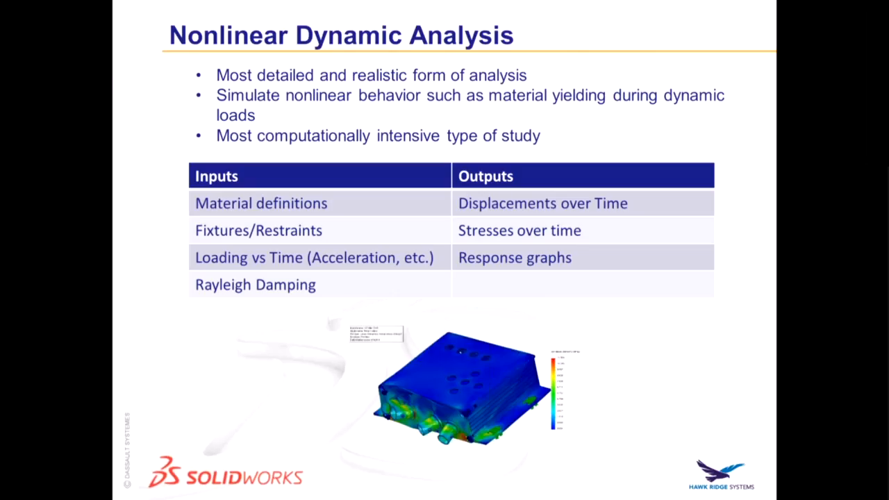